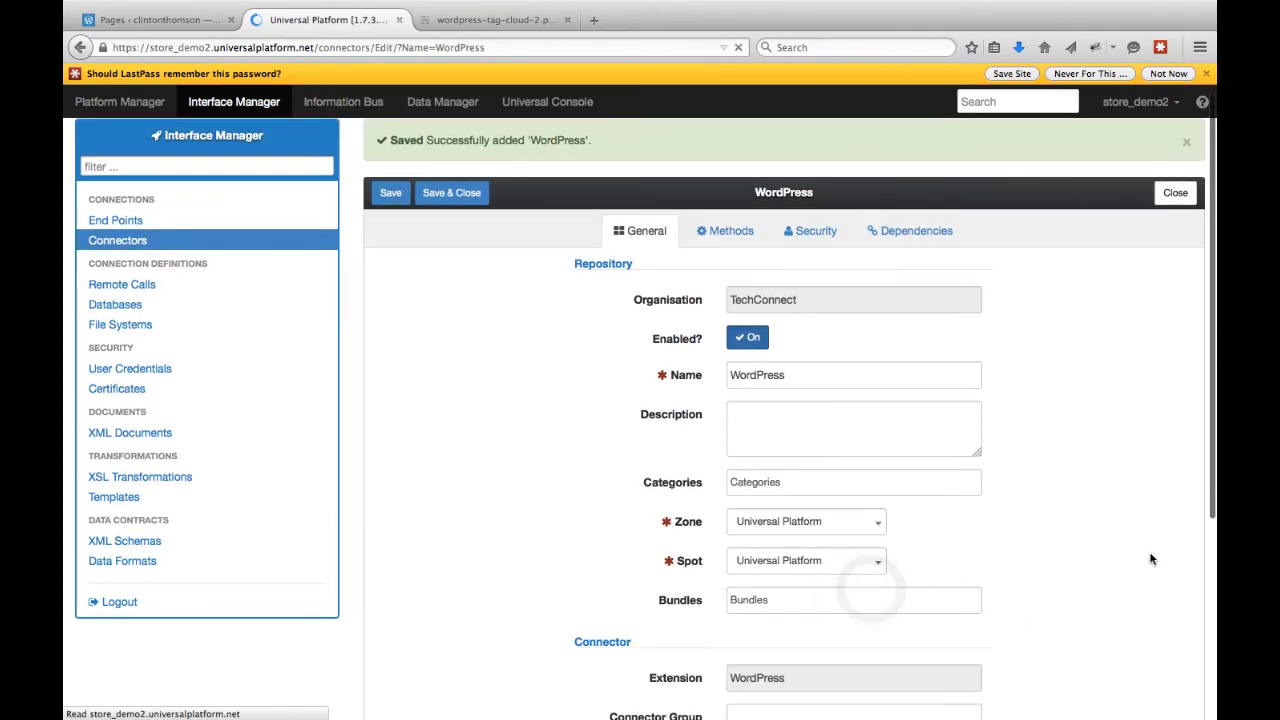
# Set the WordPress connector's User Credential parameter to Wordpress Cred.
pyautogui.scroll(-5, 1162, 506)
pyautogui.click(940, 580)
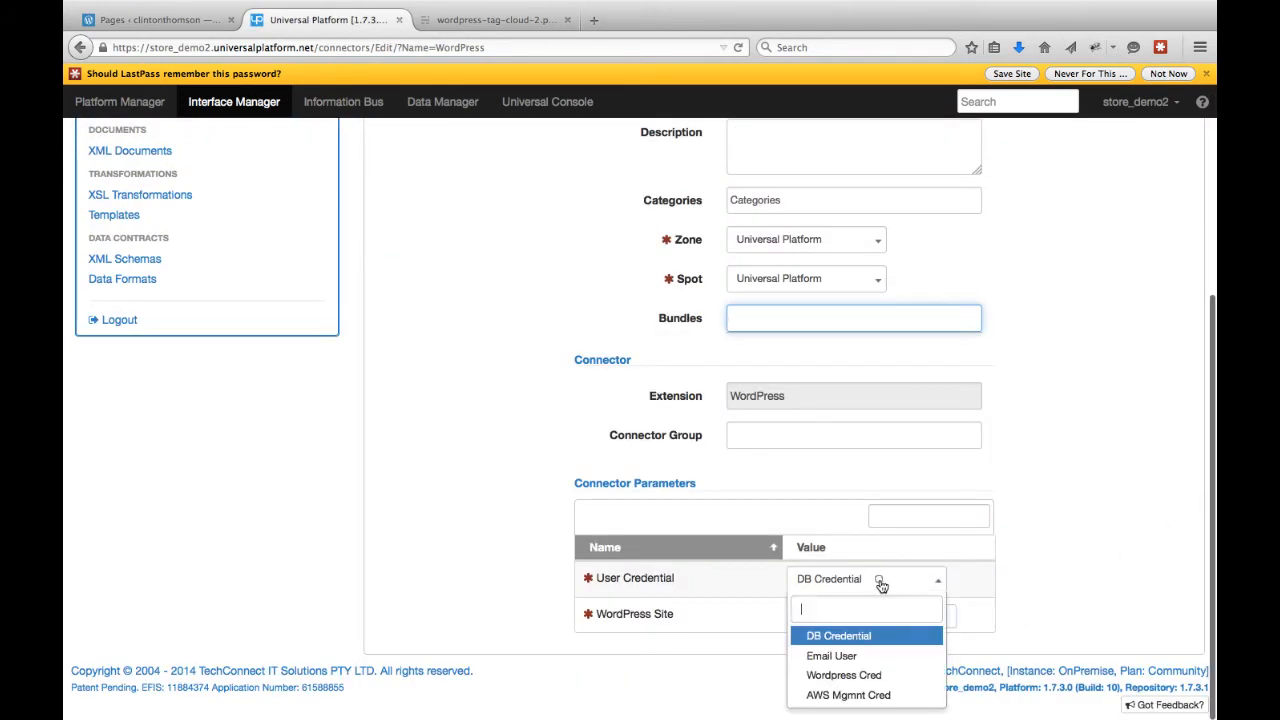
pyautogui.click(865, 674)
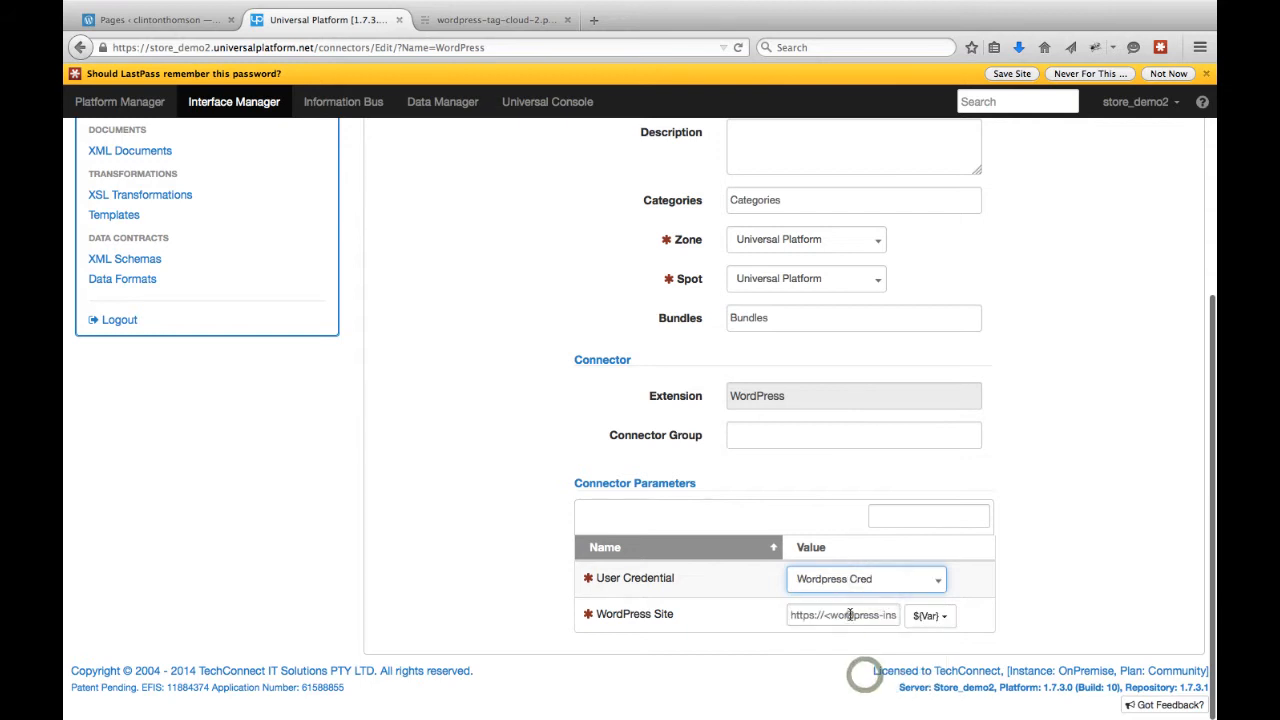
# Replace the WordPress Site parameter with the suggested blog site address and save the connector.
pyautogui.tripleClick(850, 615)
pyautogui.press('BackSpace')
pyautogui.click(850, 615)
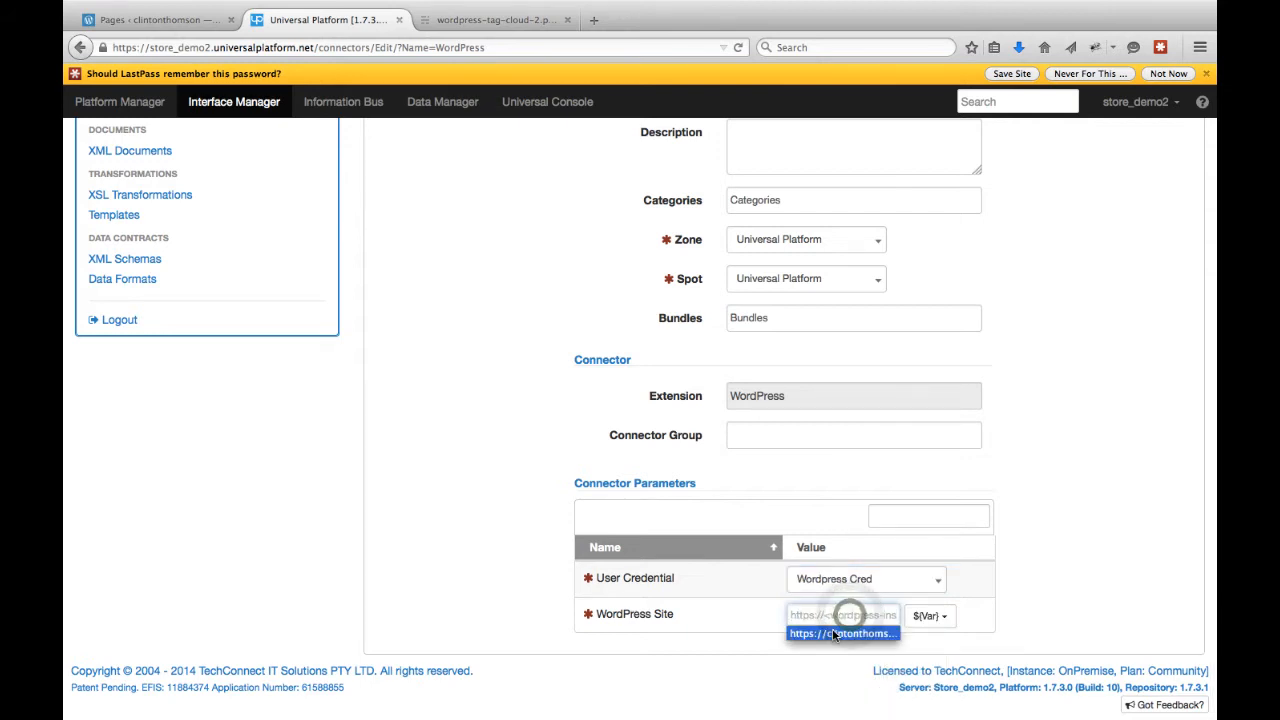
pyautogui.click(832, 632)
pyautogui.scroll(5, 507, 360)
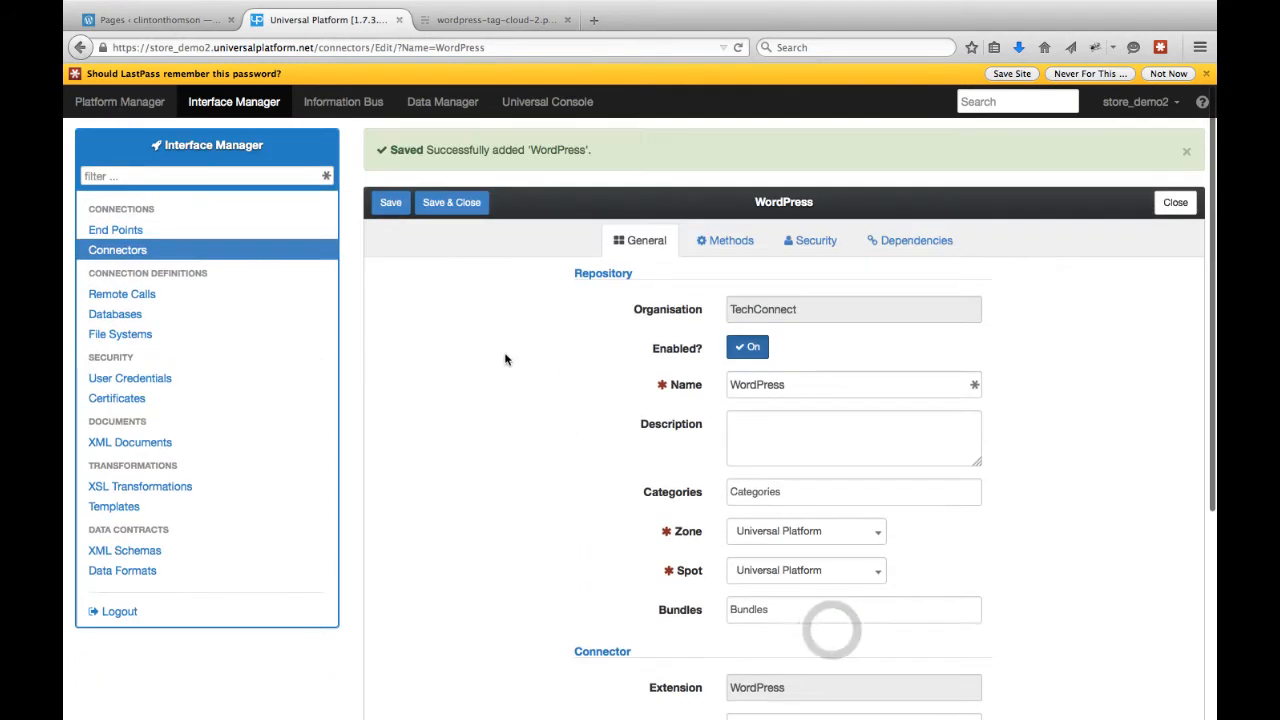
pyautogui.click(398, 208)
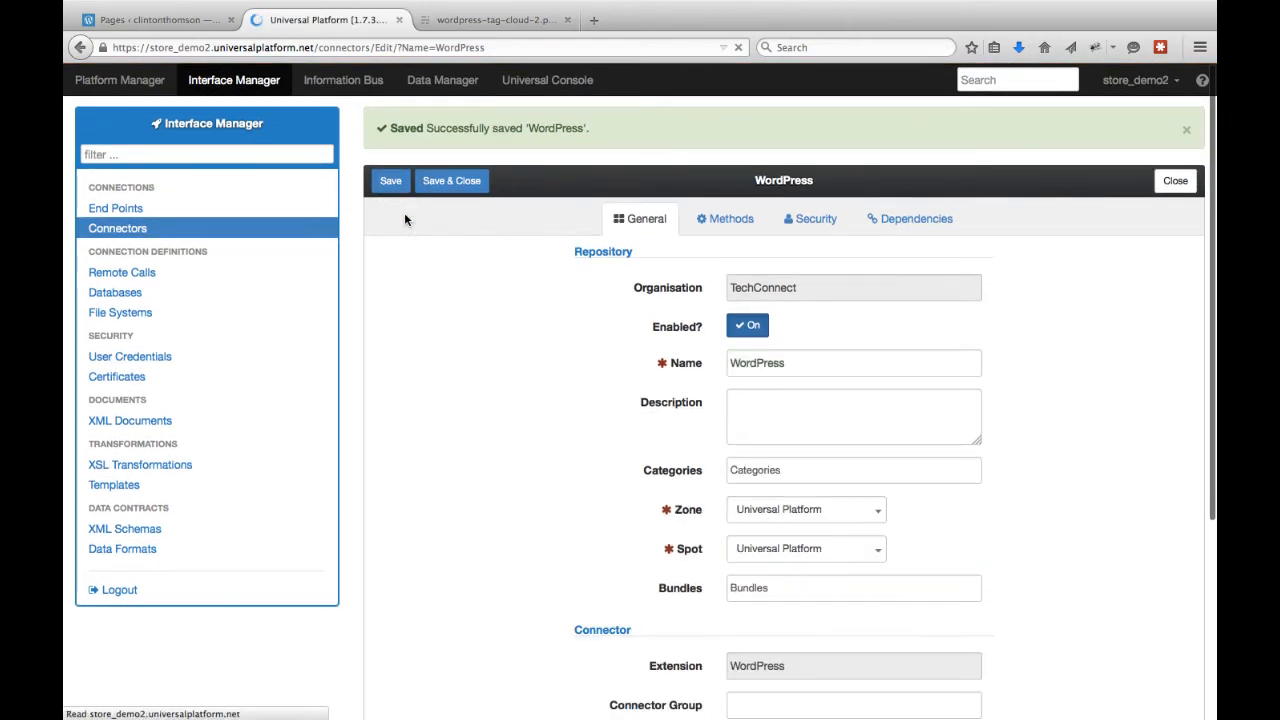
# Enable all of the connector's methods and save.
pyautogui.click(731, 218)
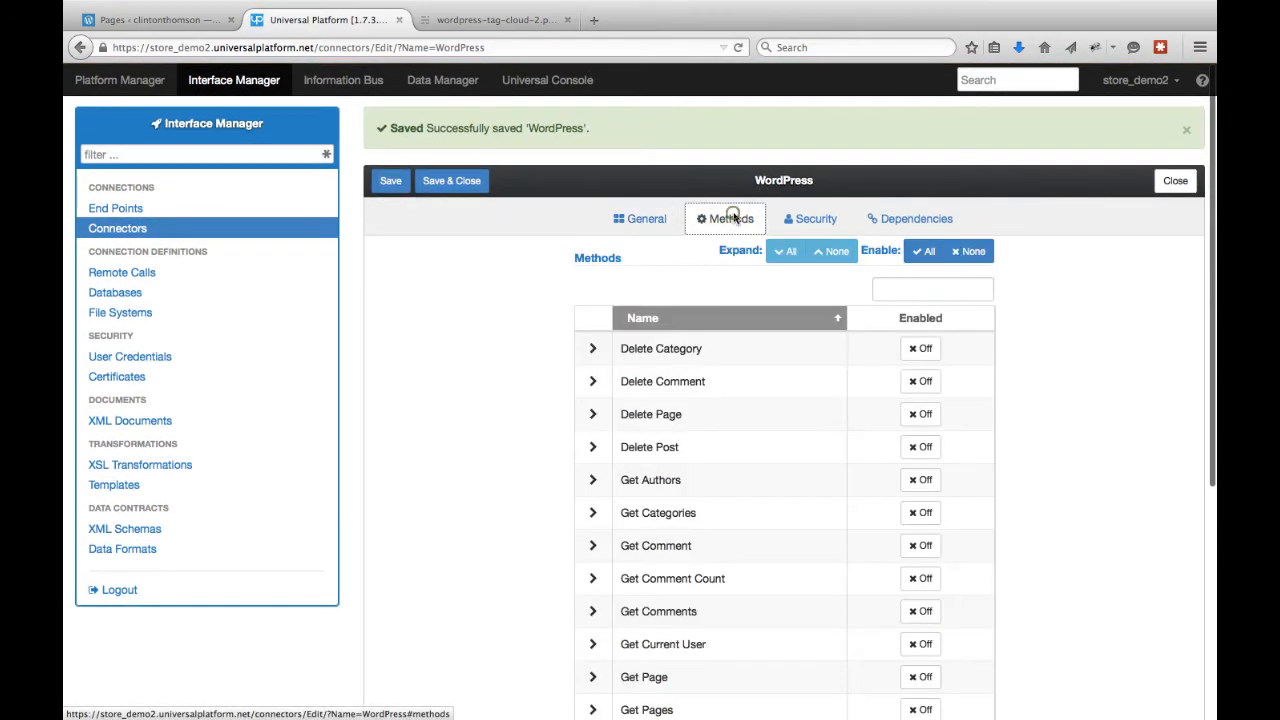
pyautogui.click(929, 254)
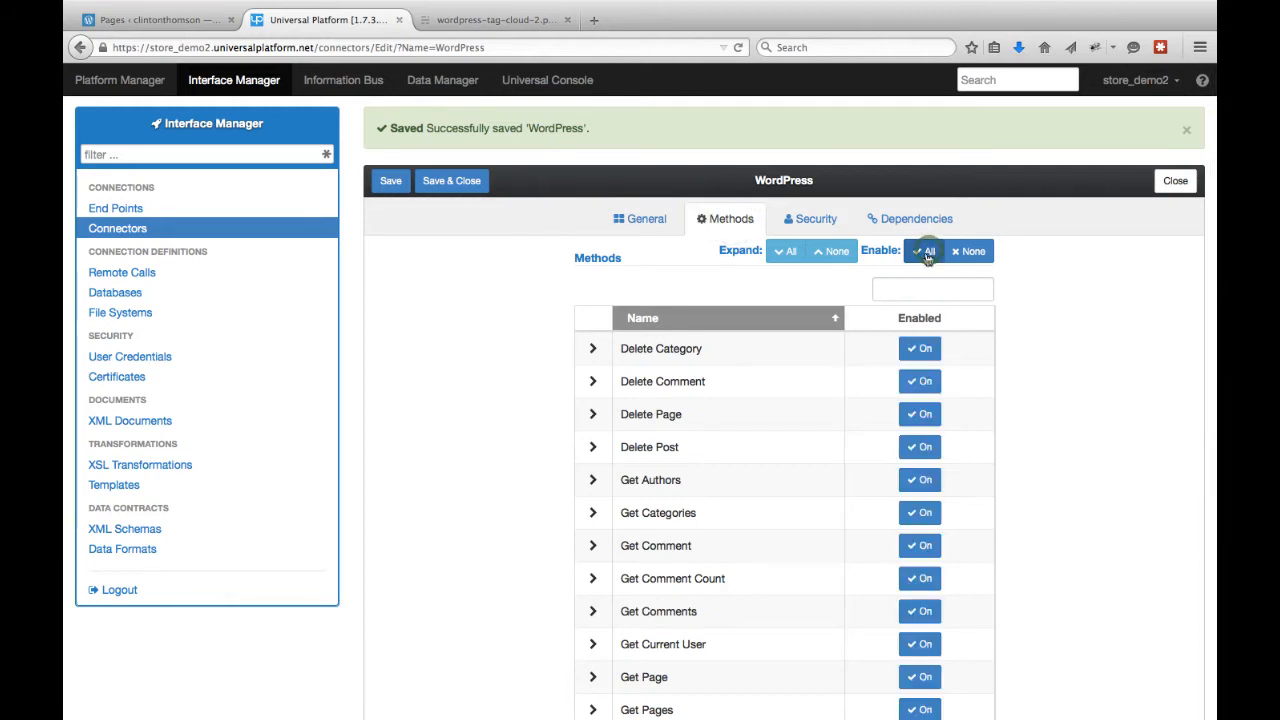
pyautogui.click(390, 185)
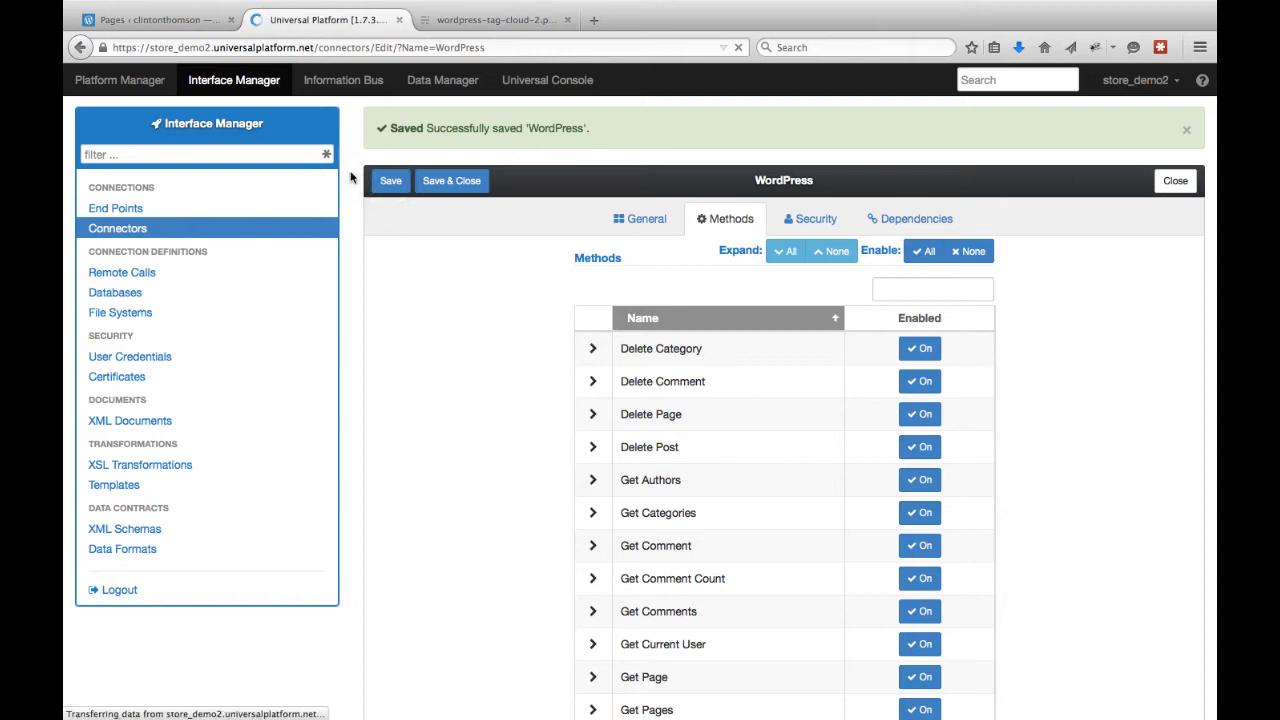
# Create a new pipeline named Wordpress and save it.
pyautogui.click(120, 86)
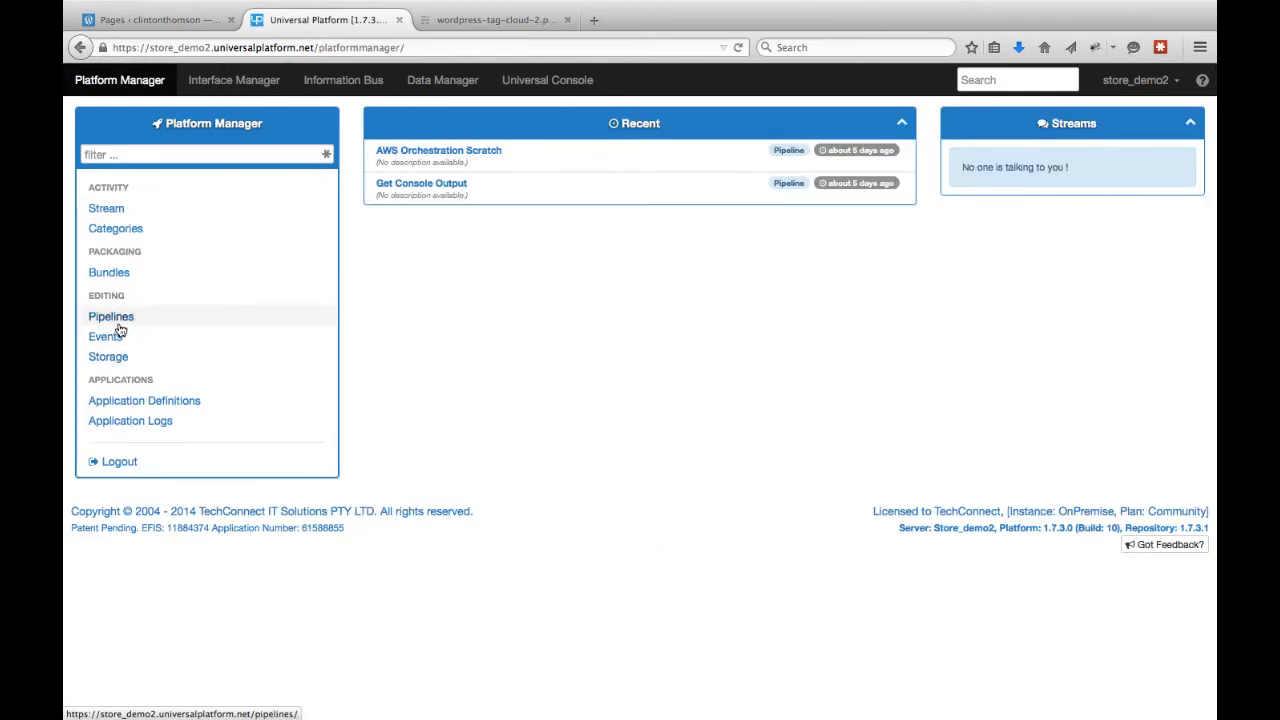
pyautogui.click(115, 319)
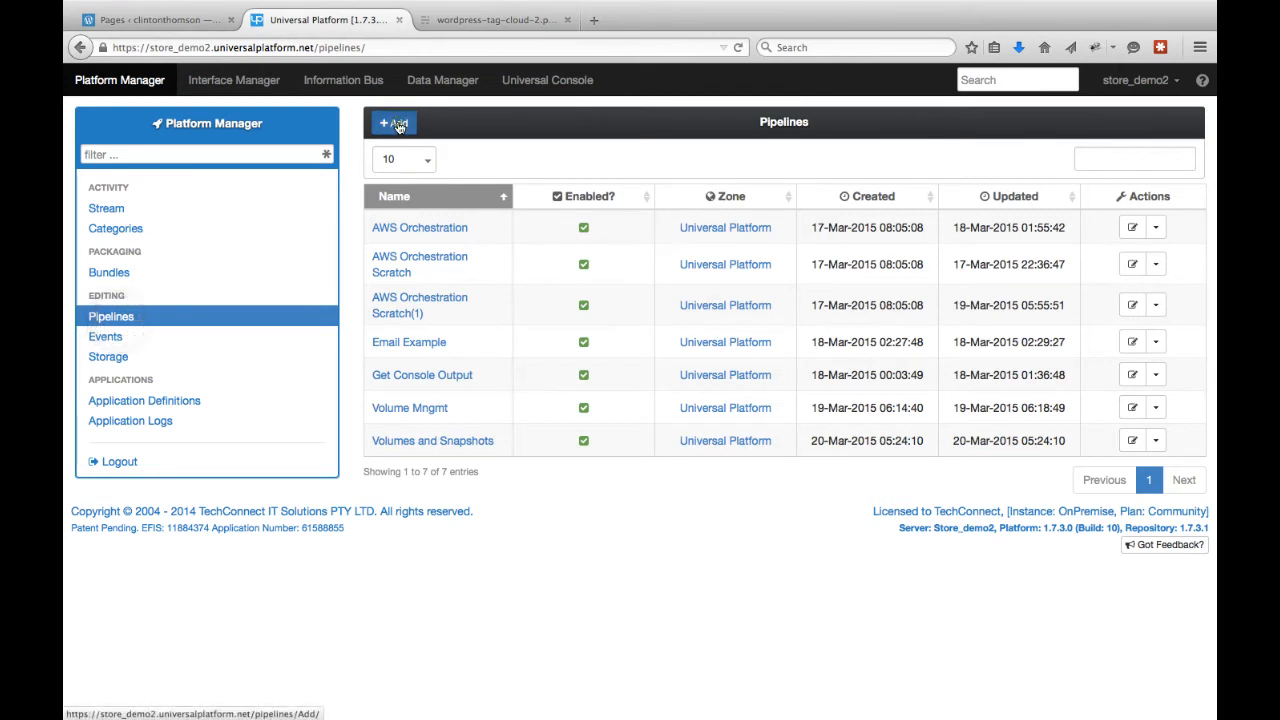
pyautogui.click(398, 123)
pyautogui.moveTo(808, 304); pyautogui.dragTo(675, 304)
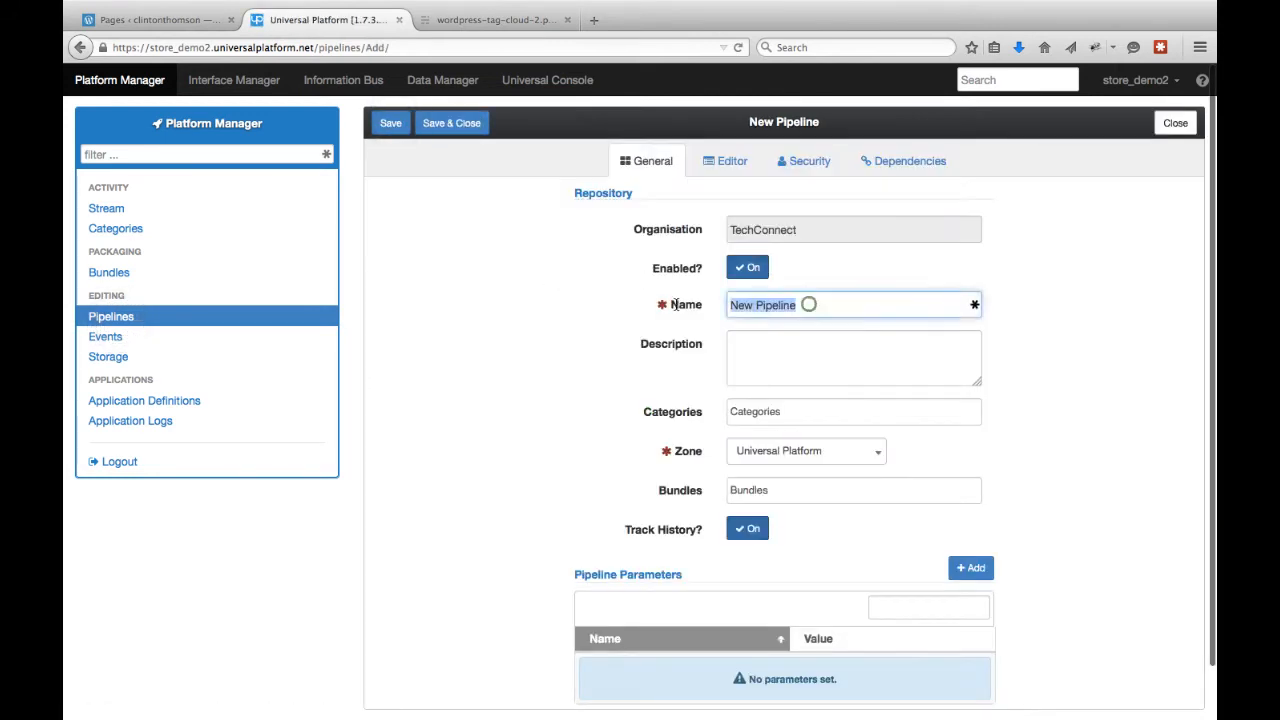
pyautogui.write('Wordpress')
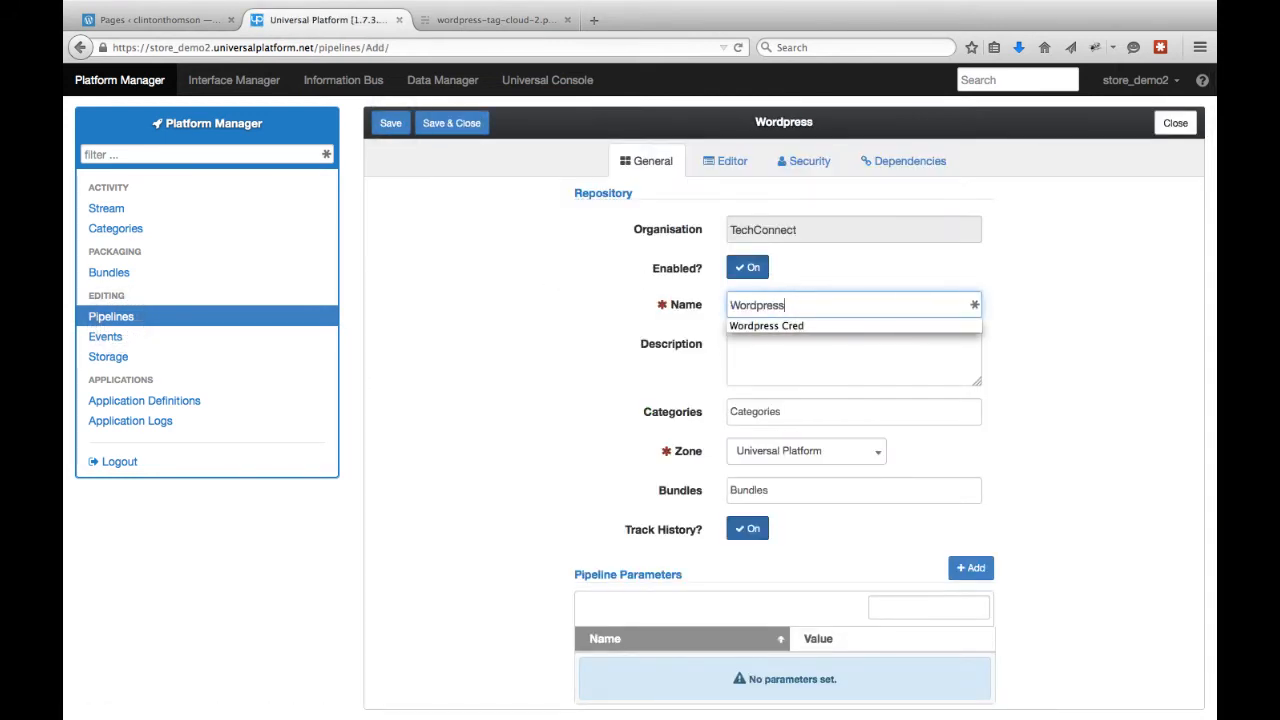
pyautogui.click(1090, 425)
pyautogui.click(390, 123)
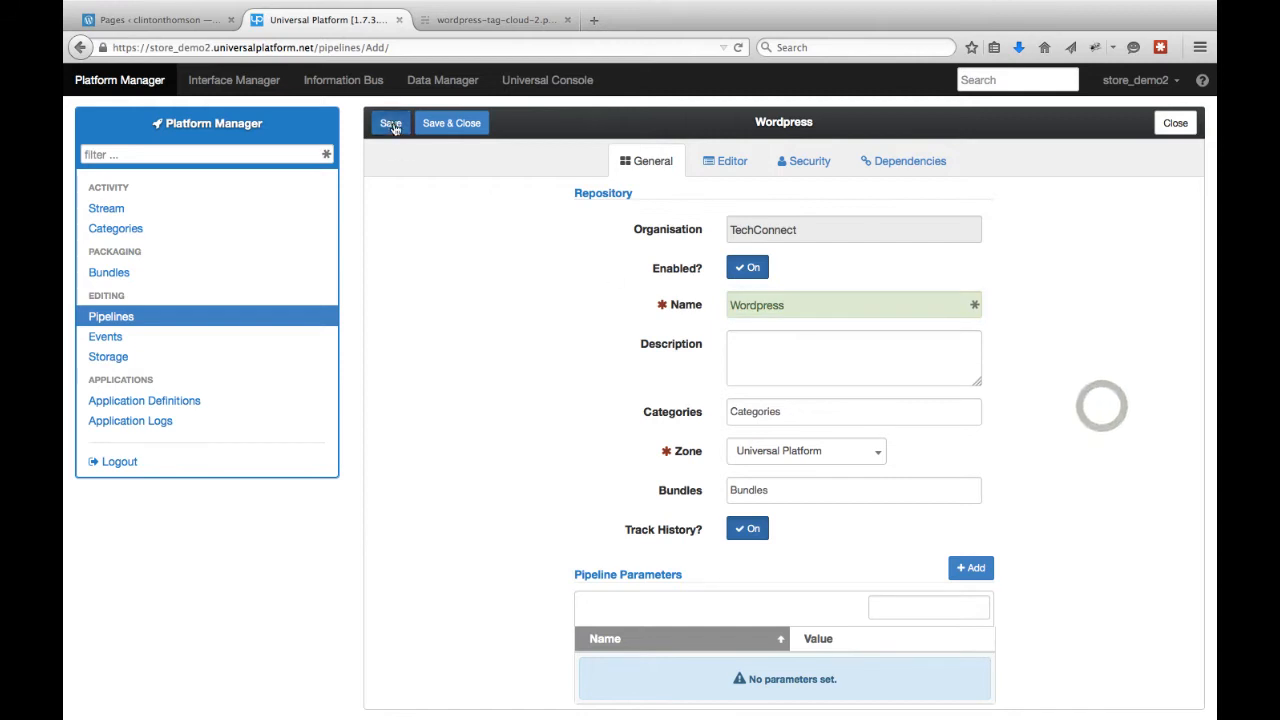
# Open the pipeline editor in expanded view and filter the palette for word to show the WordPress connector actions.
pyautogui.click(735, 163)
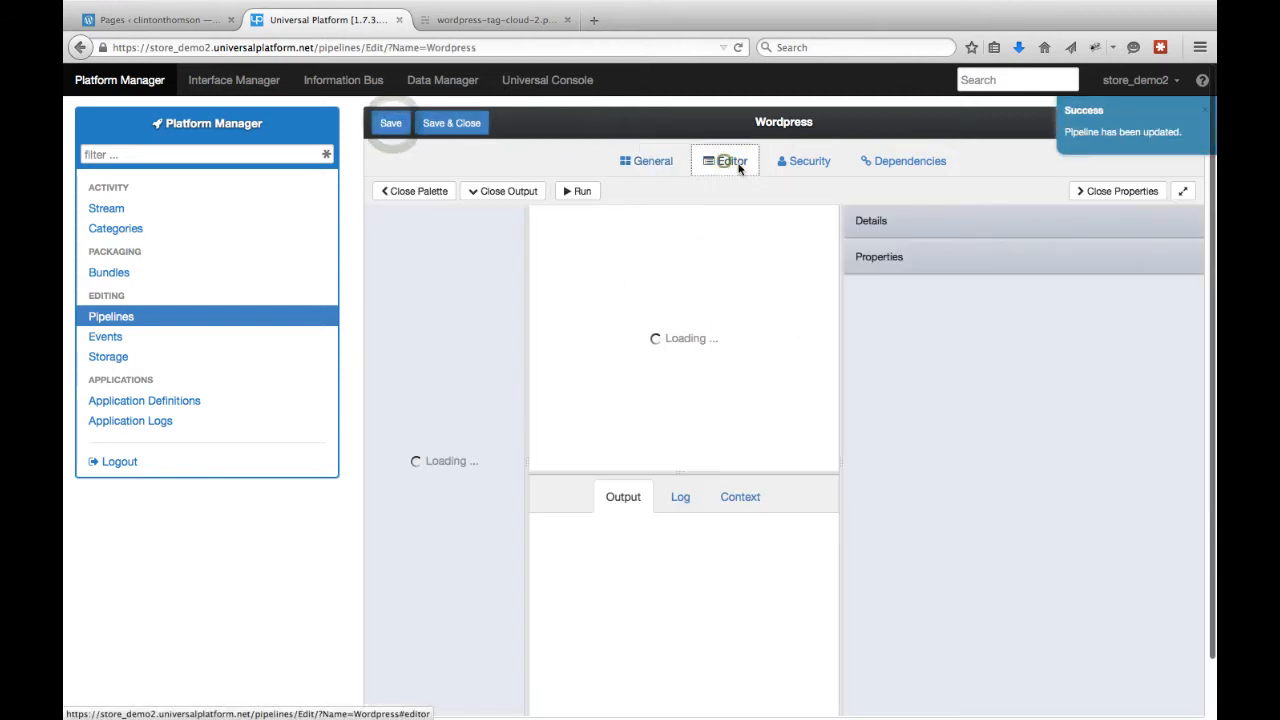
pyautogui.click(1182, 191)
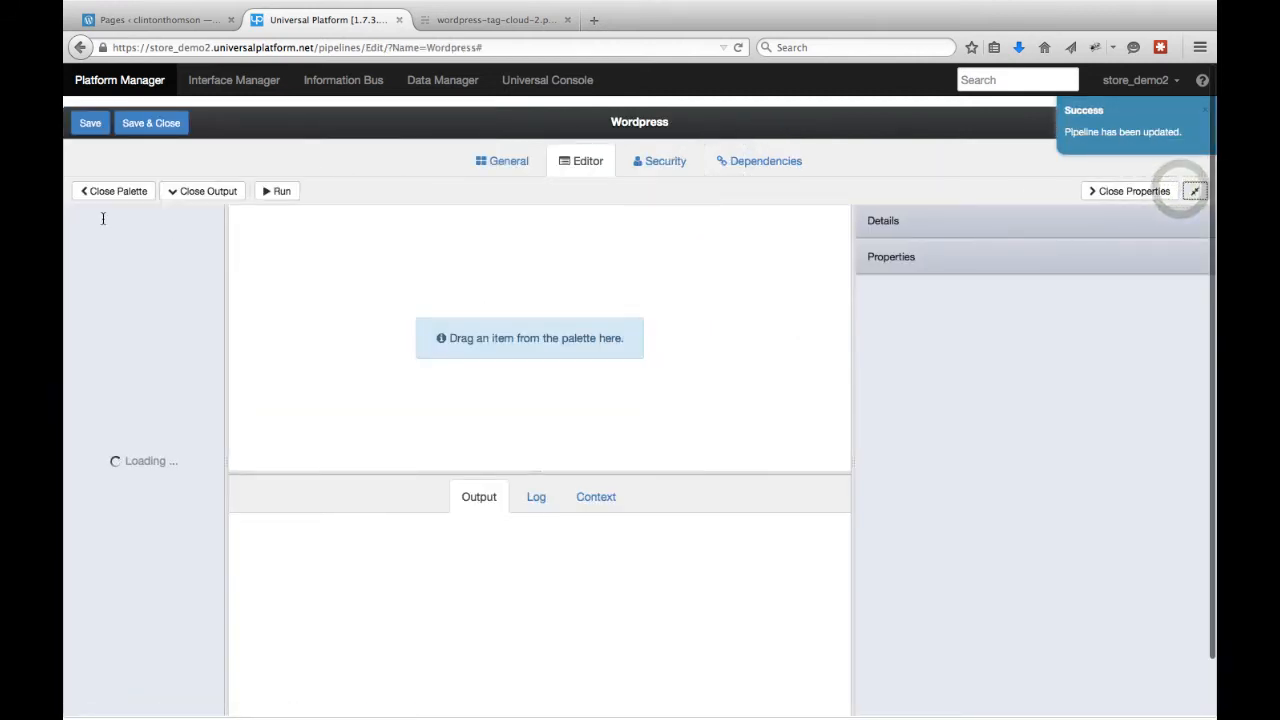
pyautogui.click(98, 218)
pyautogui.write('word')
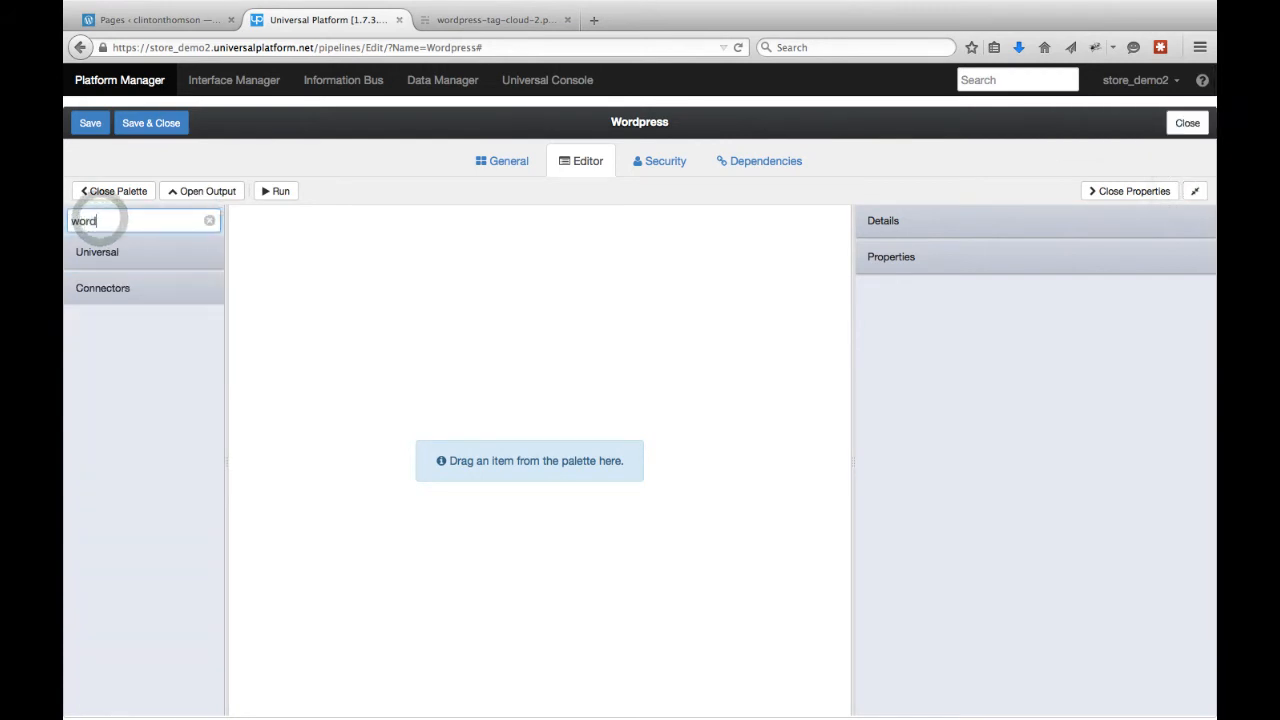
pyautogui.click(126, 287)
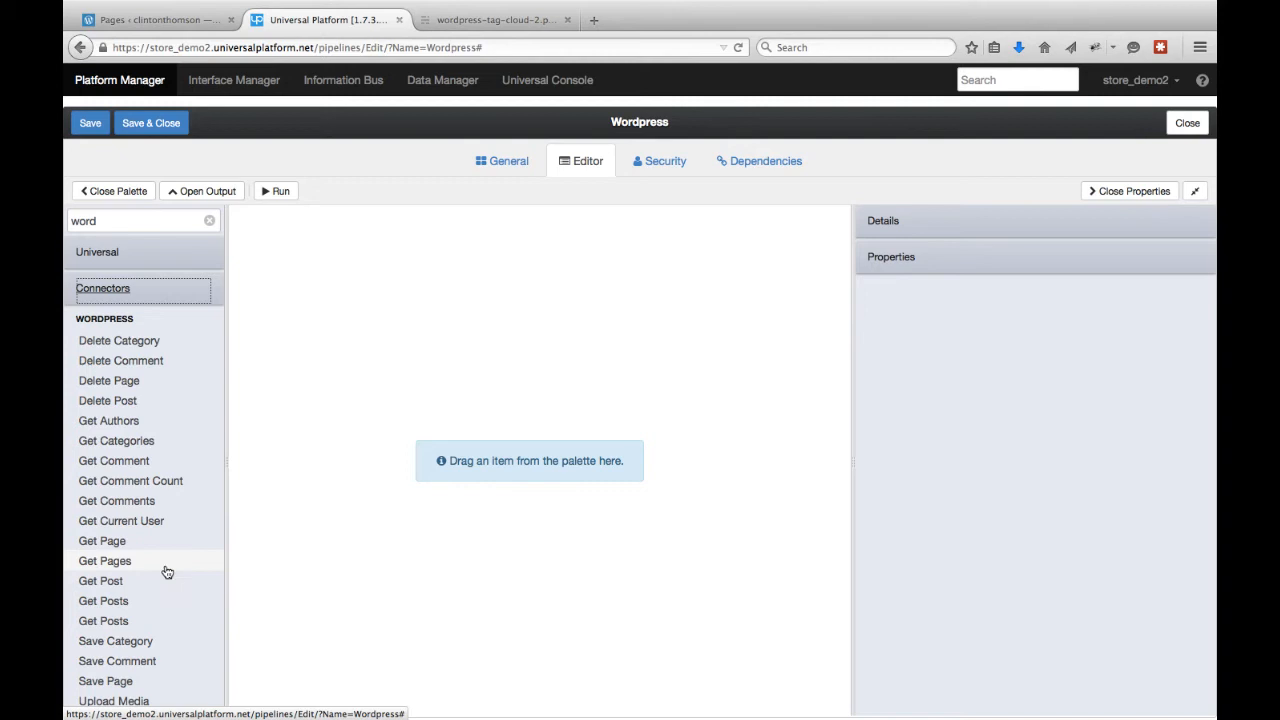
# Add a Save Page step and a Get Post step below it on the canvas, then select Save Page.
pyautogui.scroll(-1, 169, 626)
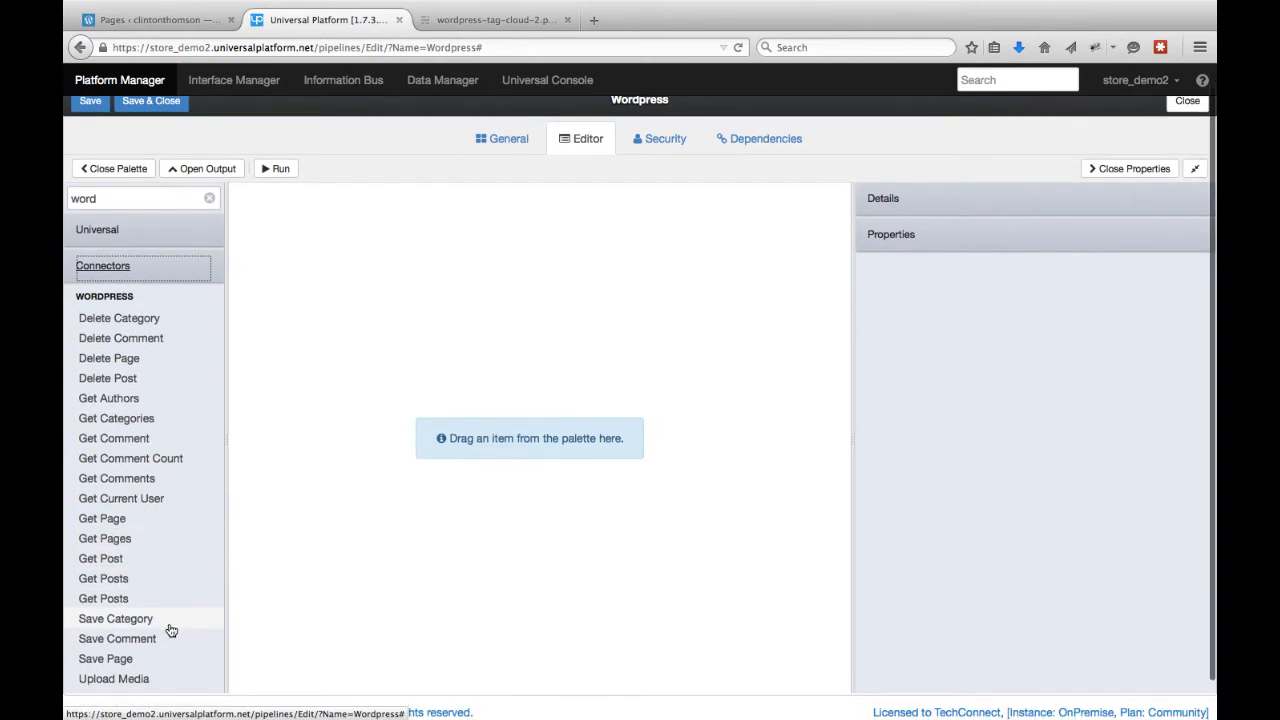
pyautogui.scroll(-1, 170, 630)
pyautogui.moveTo(118, 625); pyautogui.dragTo(285, 255)
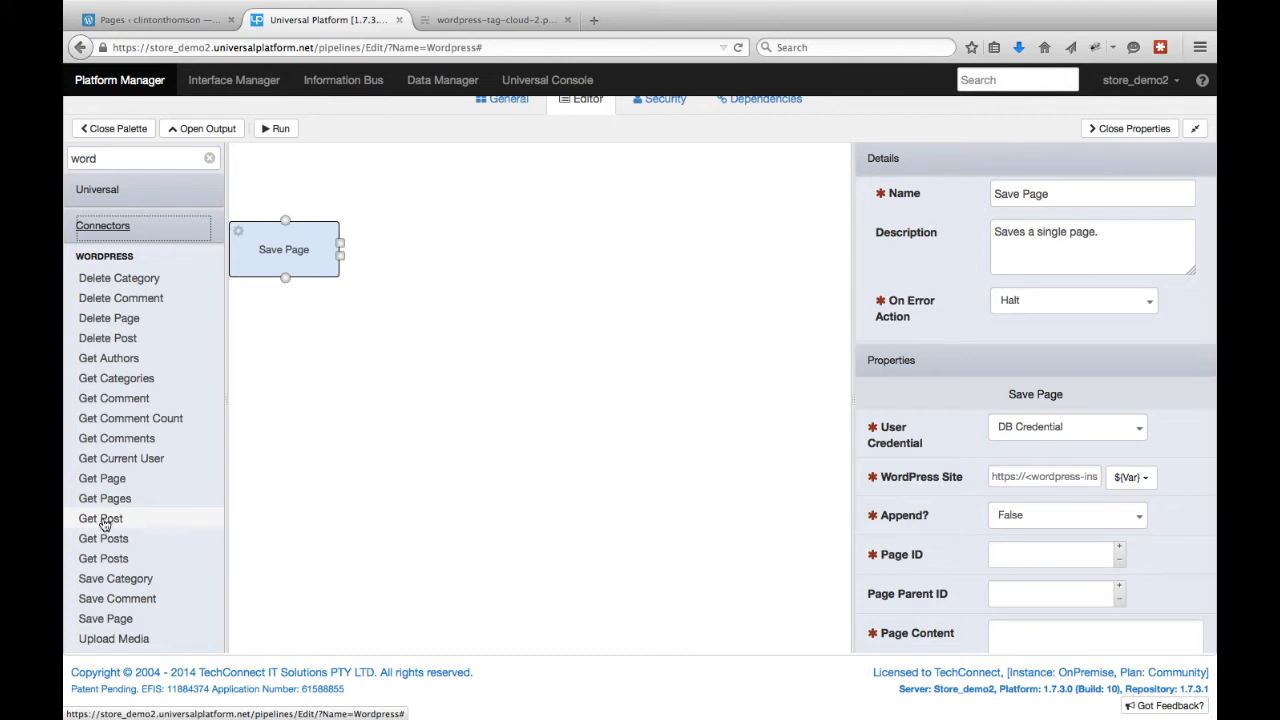
pyautogui.moveTo(193, 503); pyautogui.dragTo(271, 372)
pyautogui.click(306, 249)
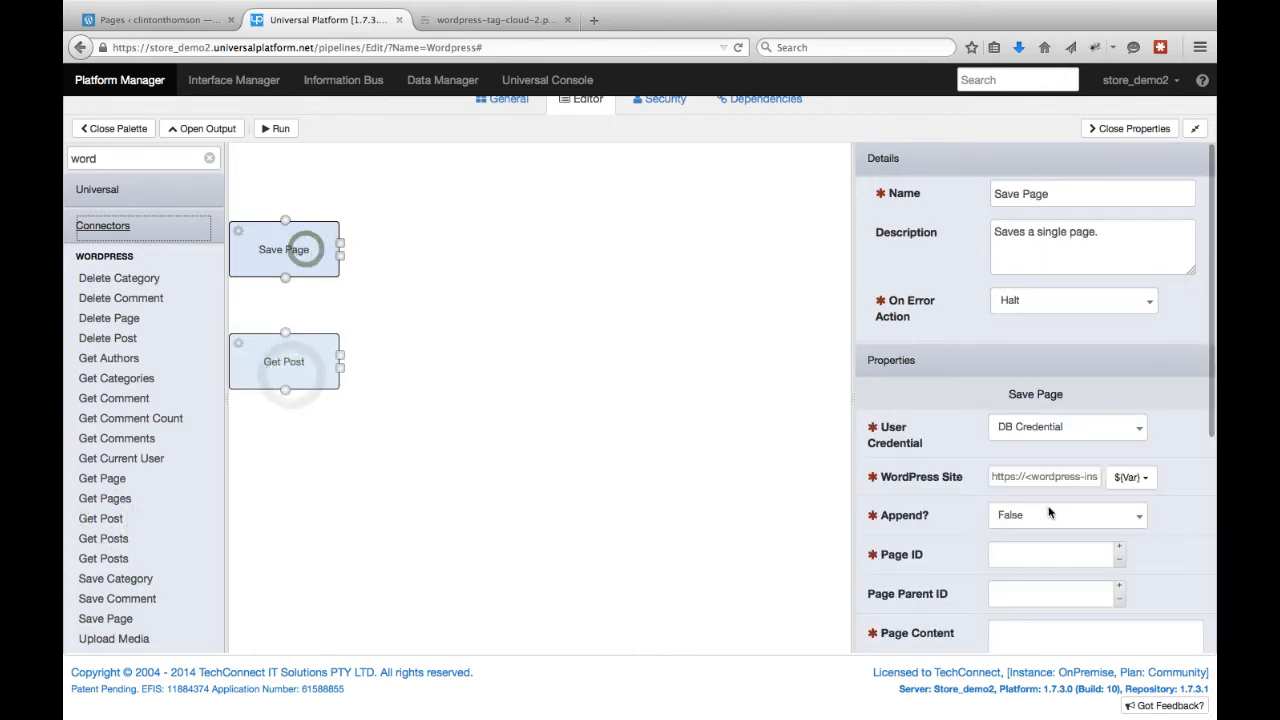
# Set Save Page's User Credential to Wordpress Cred and paste the blog site address into WordPress Site.
pyautogui.click(1066, 430)
pyautogui.click(1045, 542)
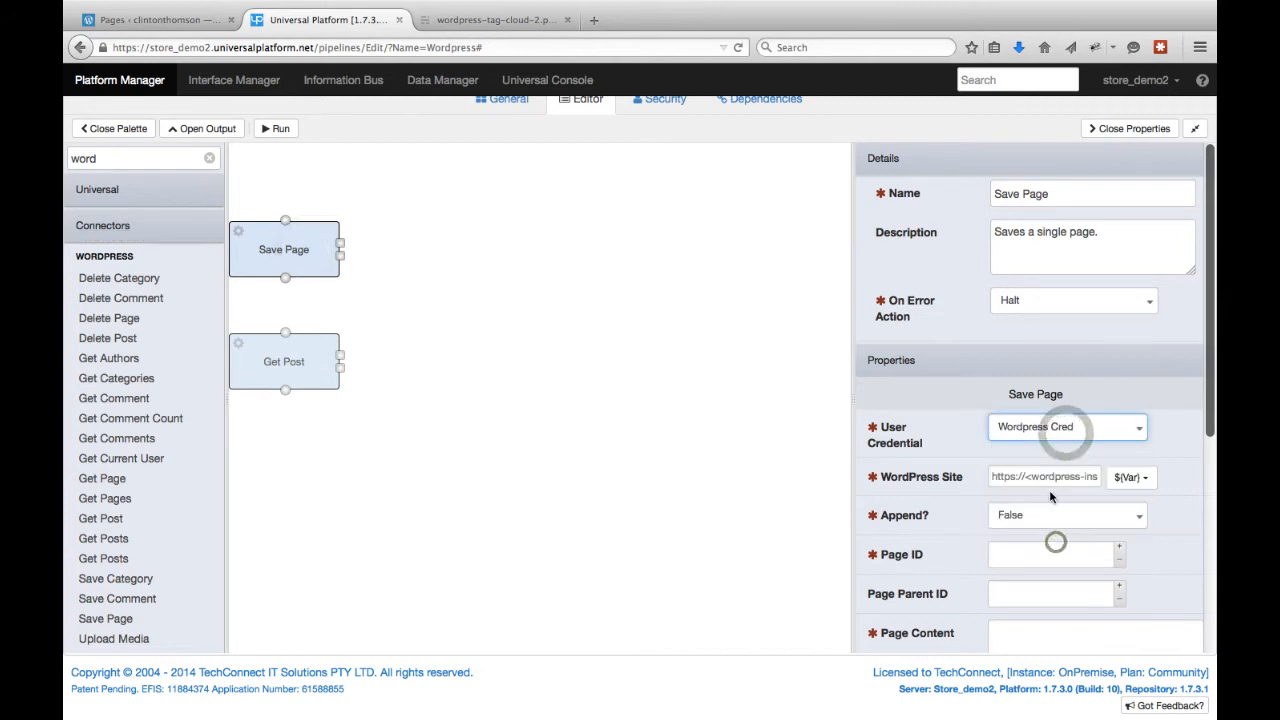
pyautogui.click(1046, 476)
pyautogui.hotkey('ctrl', 'v')
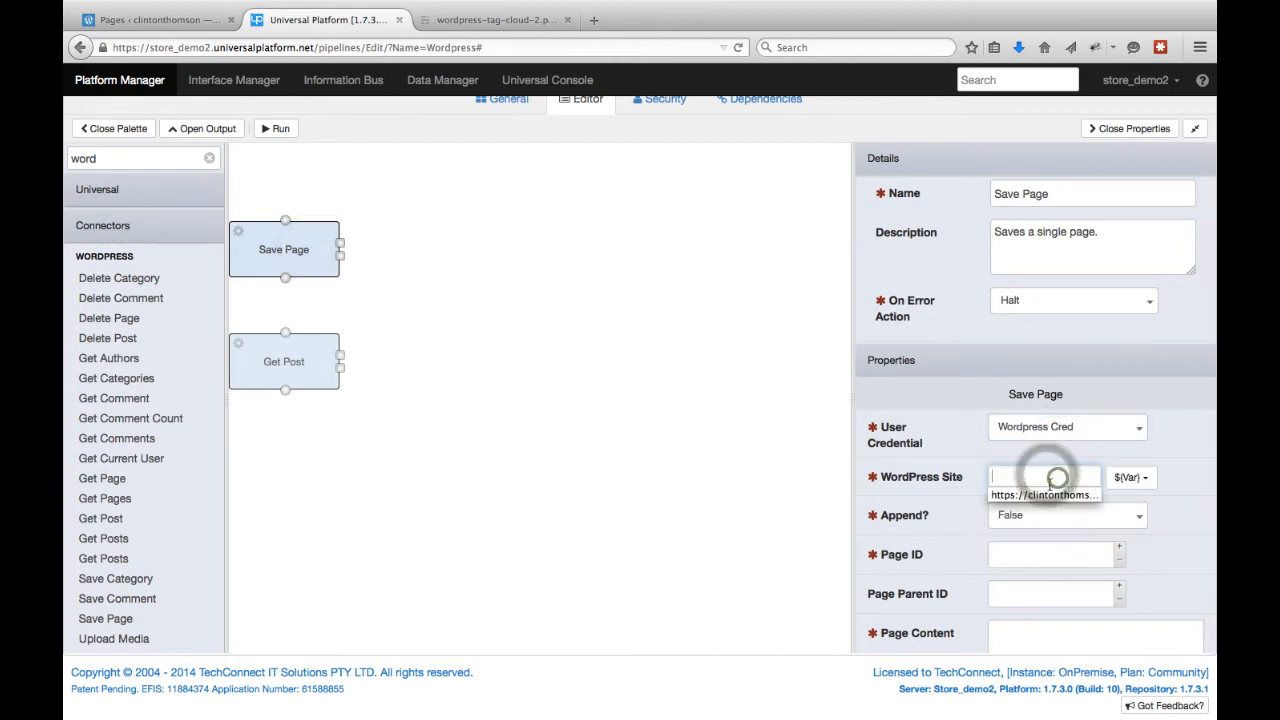
# Set Save Page's Append option to True and its Page ID to 66.
pyautogui.click(1052, 516)
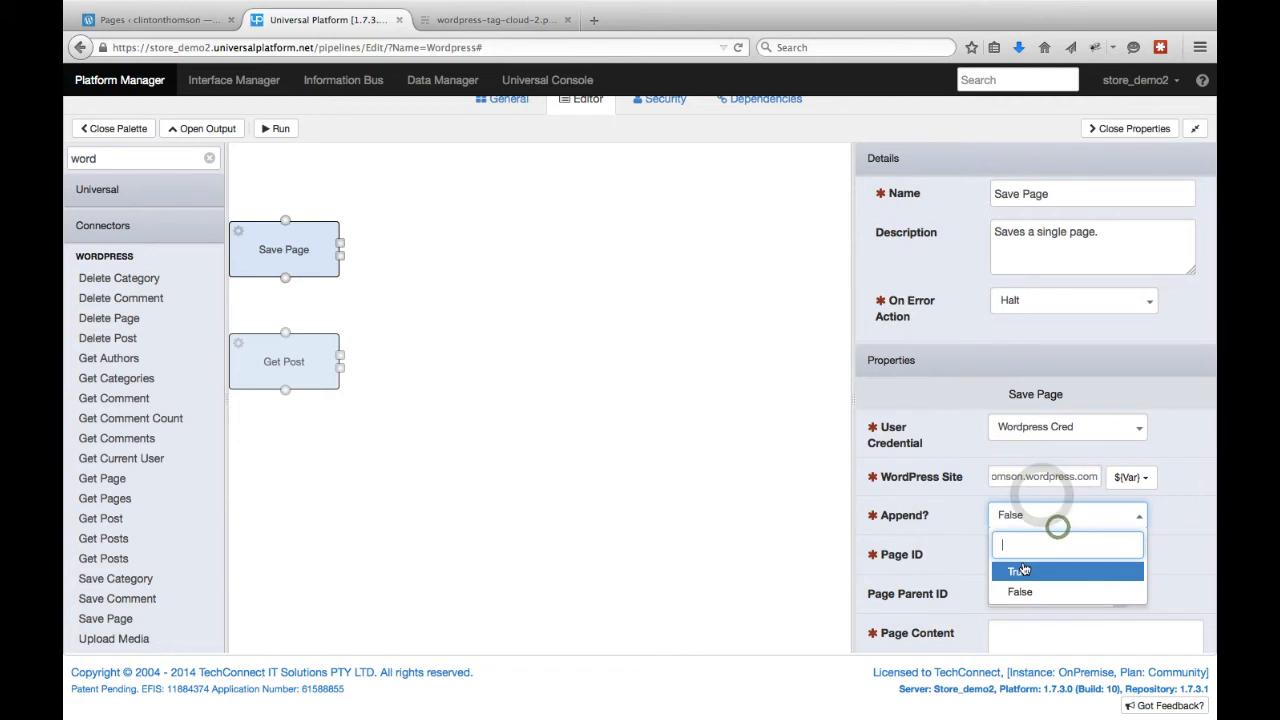
pyautogui.click(1020, 569)
pyautogui.scroll(-3, 1155, 557)
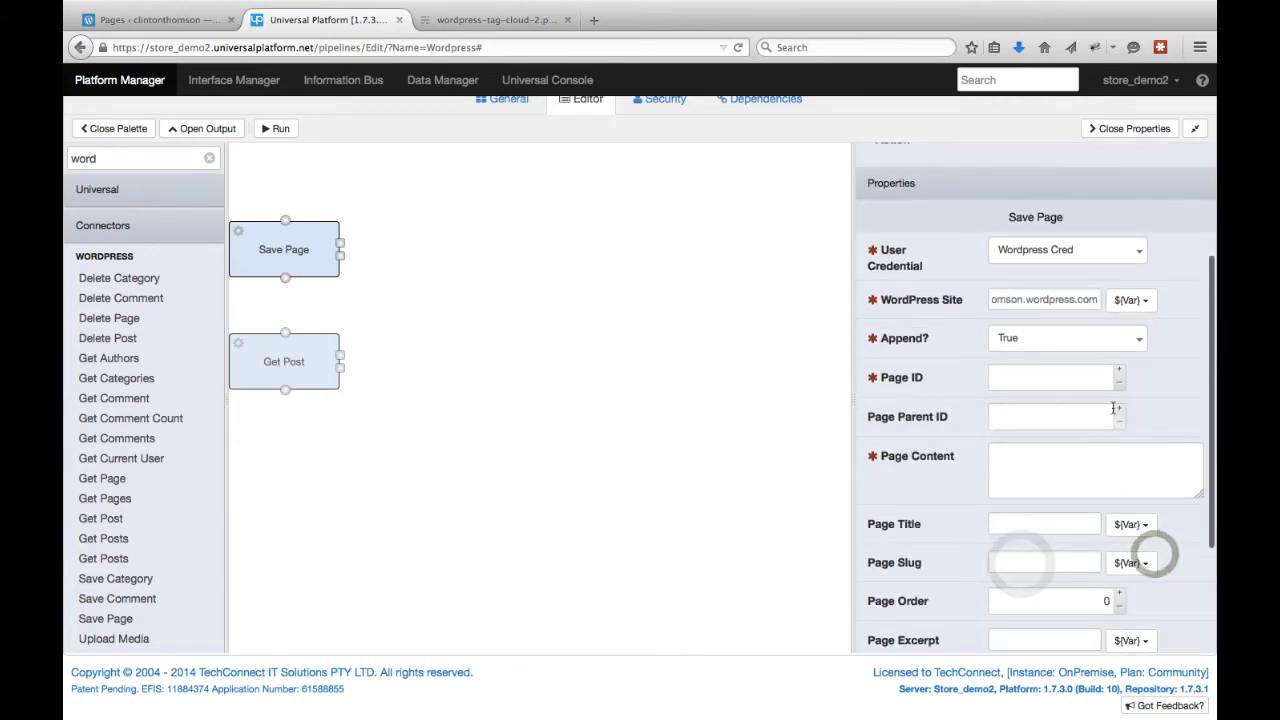
pyautogui.click(1022, 383)
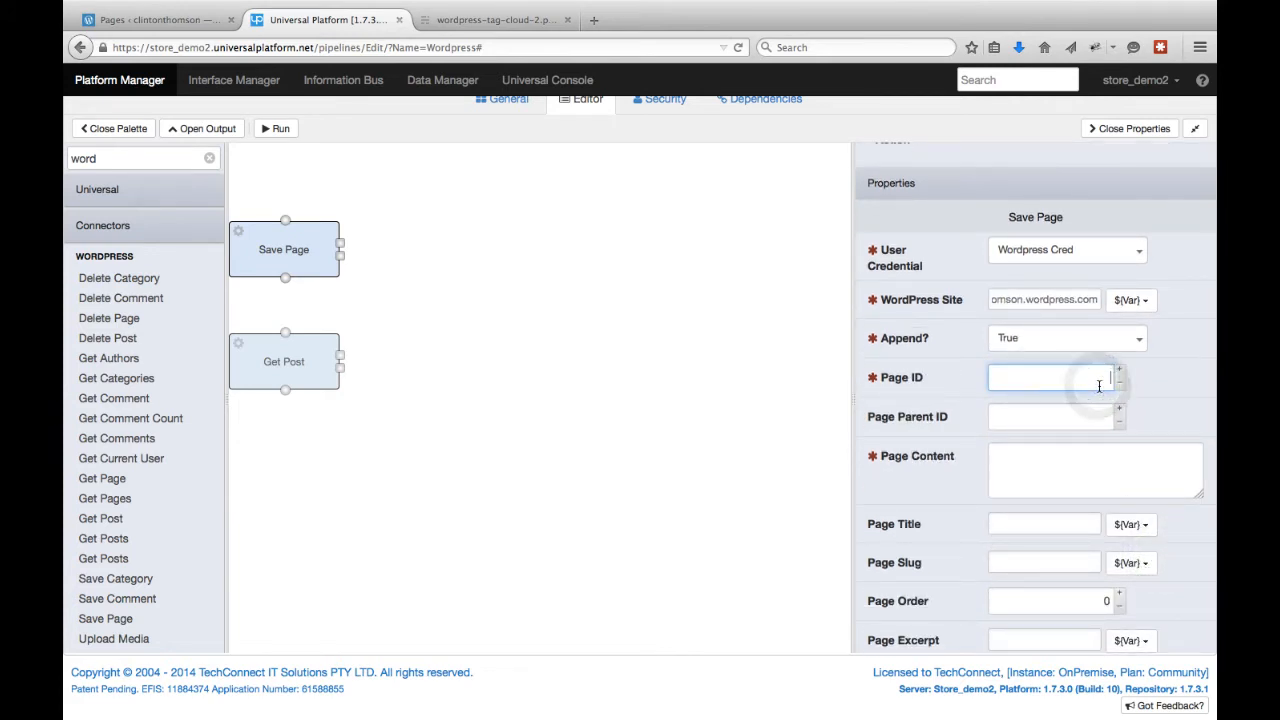
# Enter the page content '<h1>Hello from UP</h1>' and '<p>This is a test post</p>'.
pyautogui.click(1049, 470)
pyautogui.write('<h1>Hello  from UP</h1>')
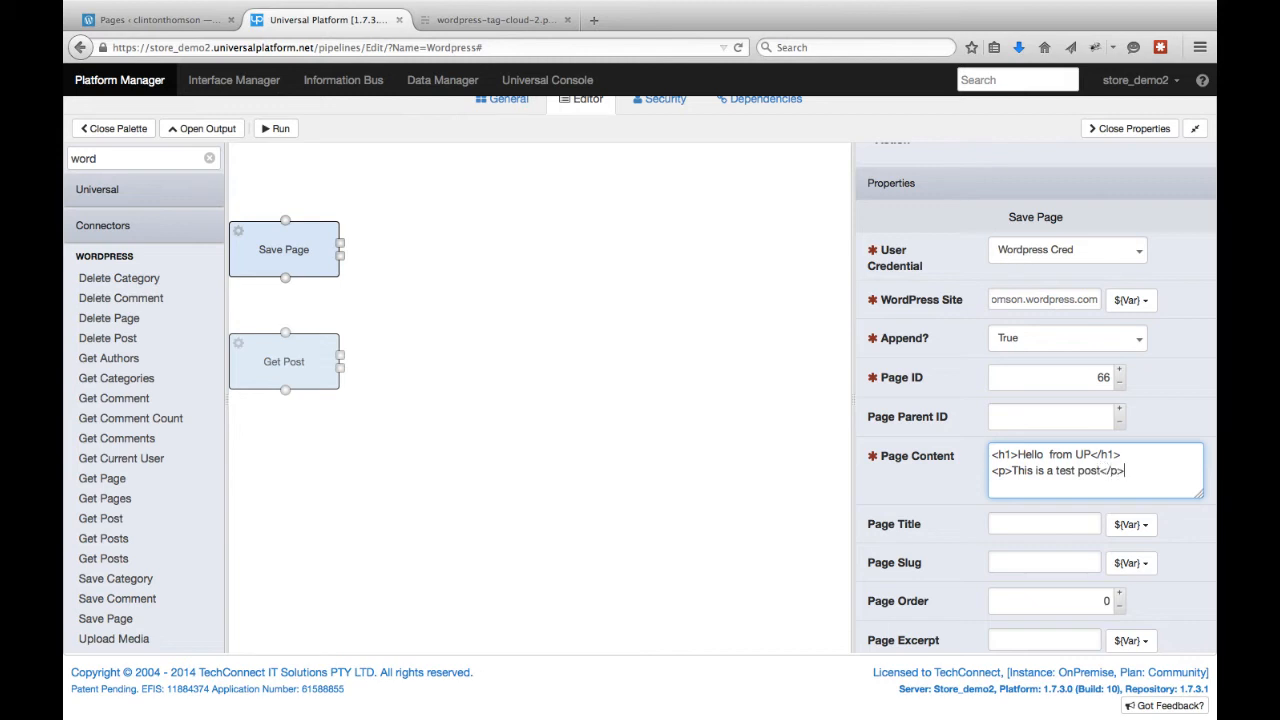
# Set the page title to 'UP - ' followed by the UP-Day variable and further UP date-time variables.
pyautogui.click(1057, 530)
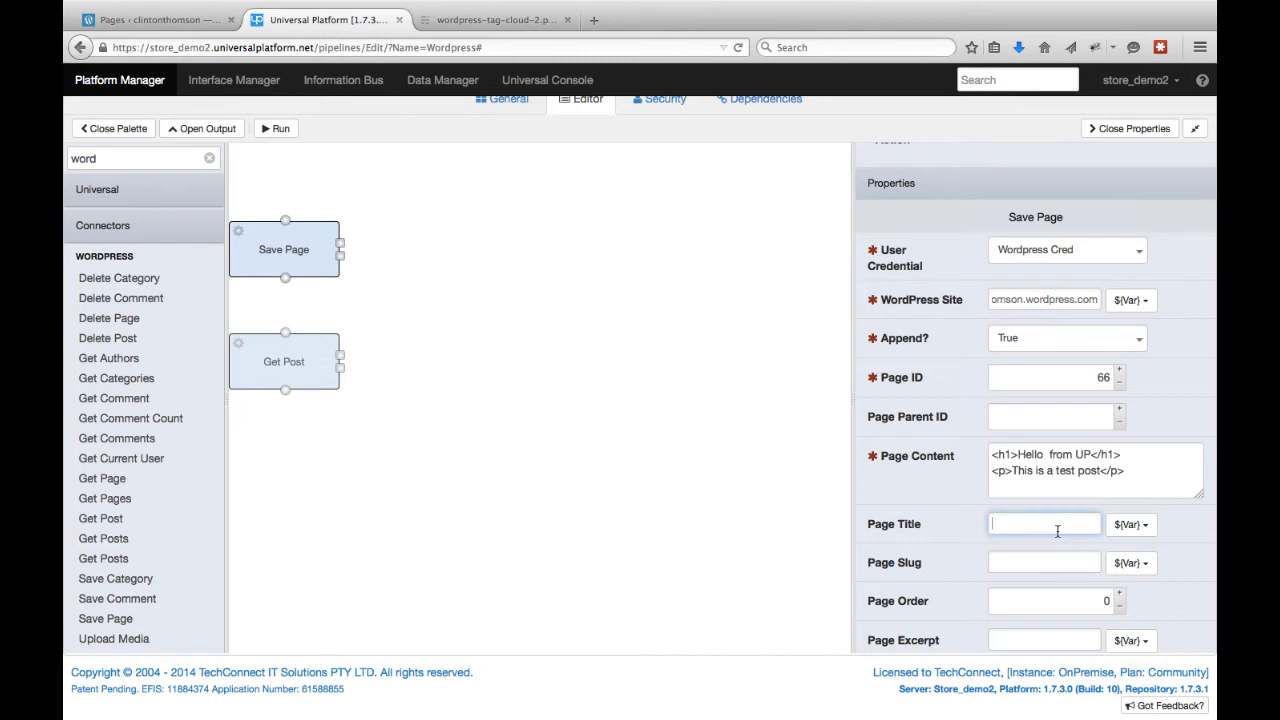
pyautogui.click(1150, 527)
pyautogui.scroll(-5, 1160, 462)
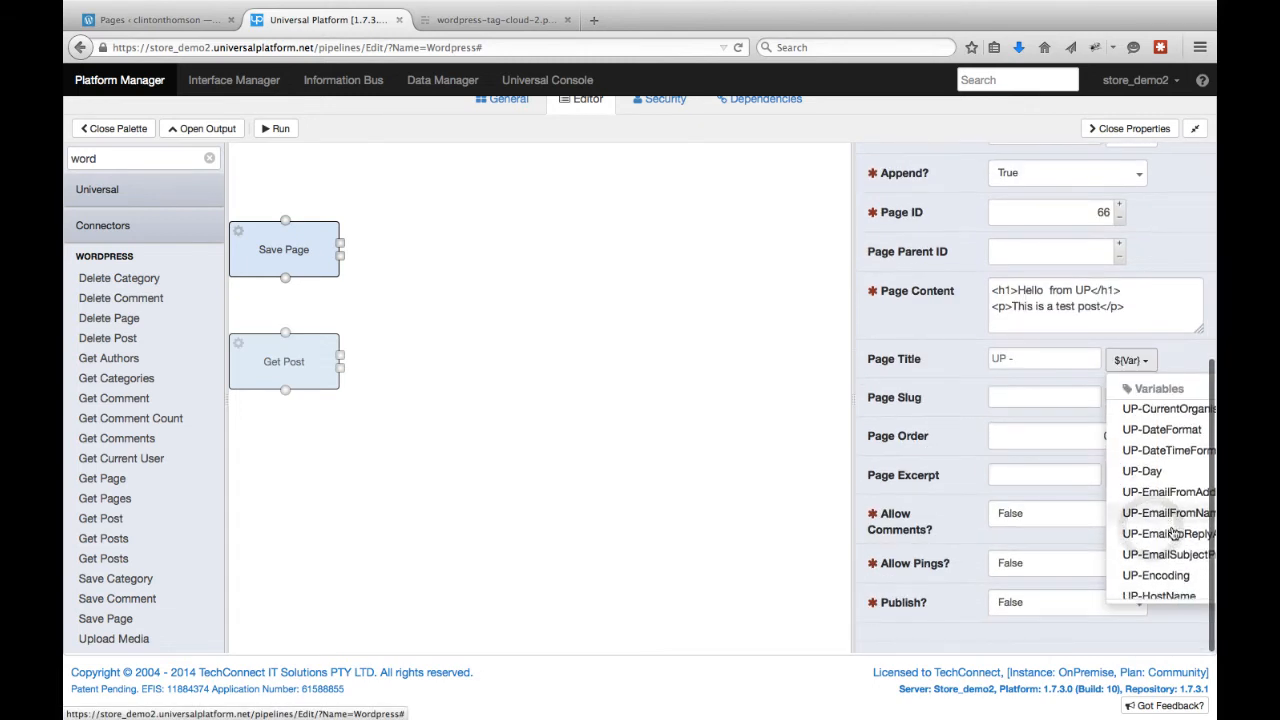
pyautogui.click(1152, 437)
pyautogui.click(1147, 359)
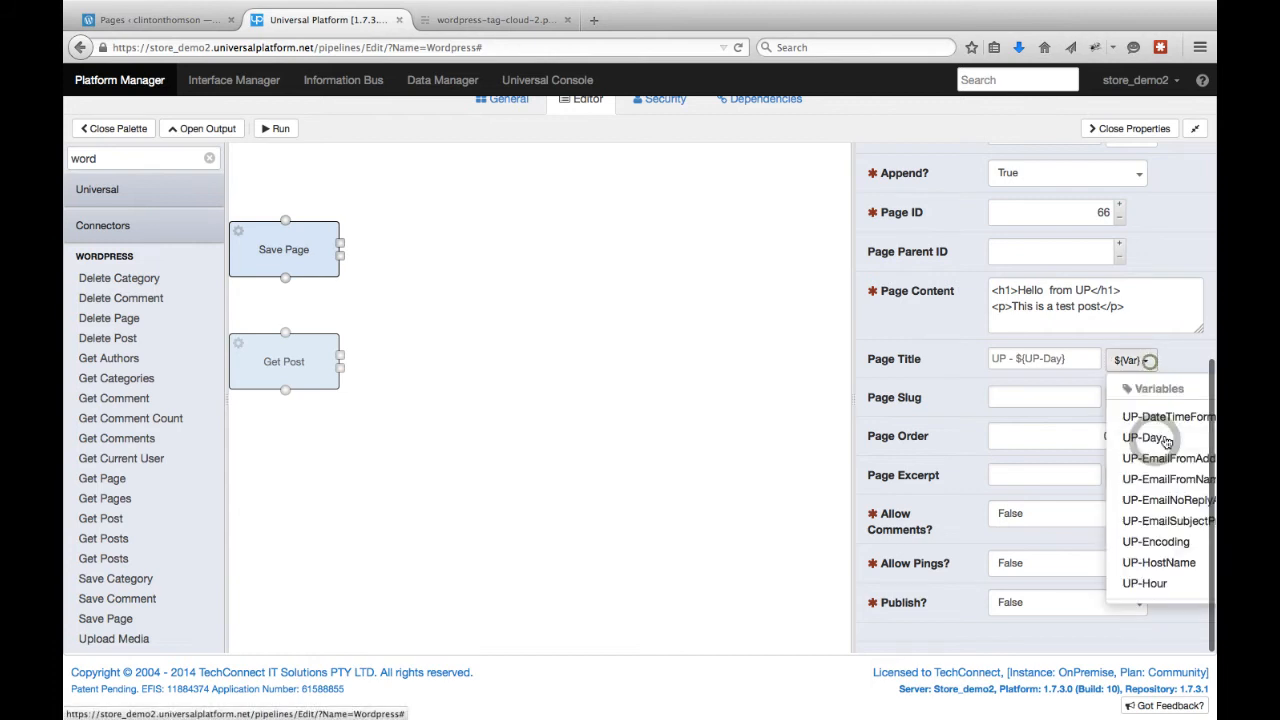
pyautogui.scroll(-1, 1172, 555)
pyautogui.scroll(-5, 1172, 555)
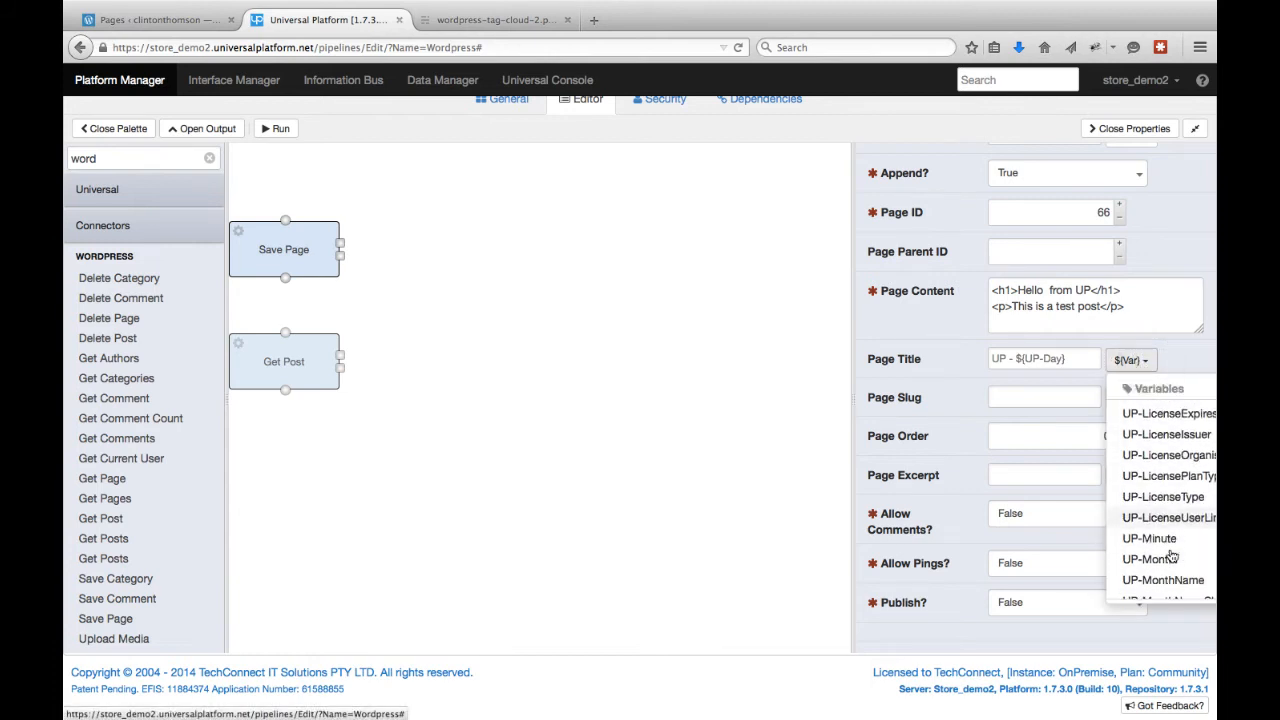
pyautogui.click(1157, 533)
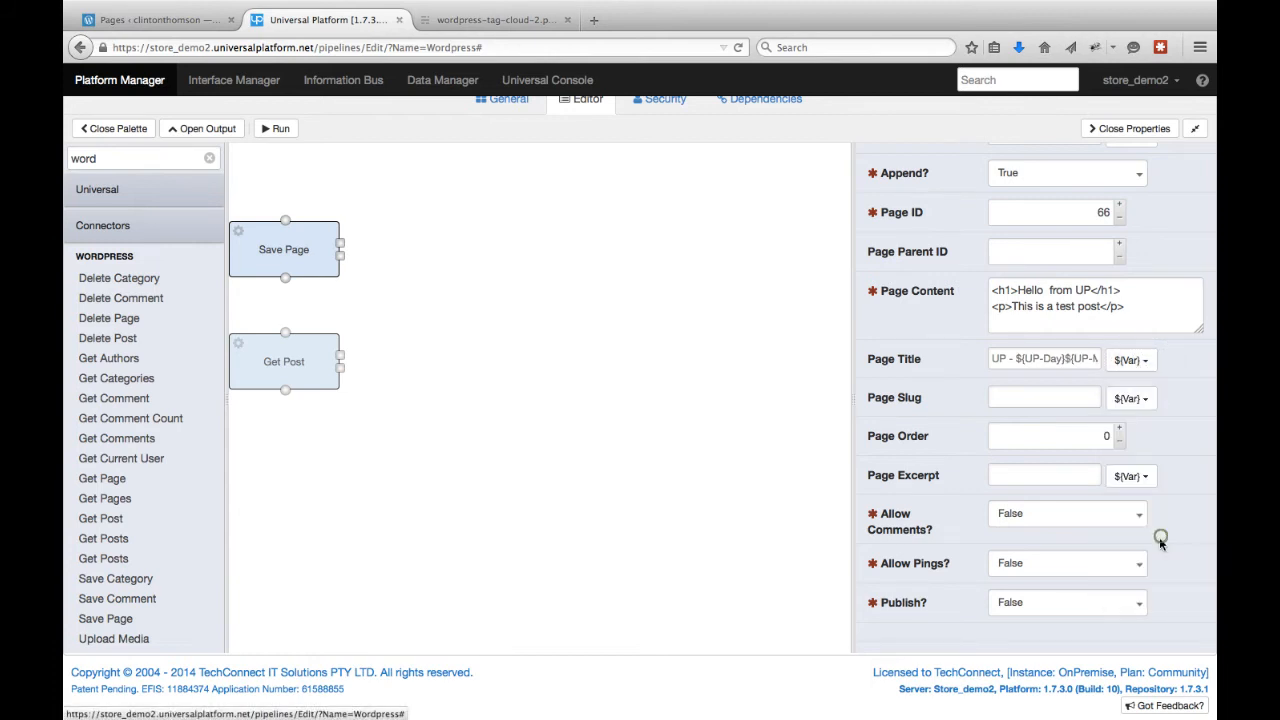
pyautogui.click(1148, 359)
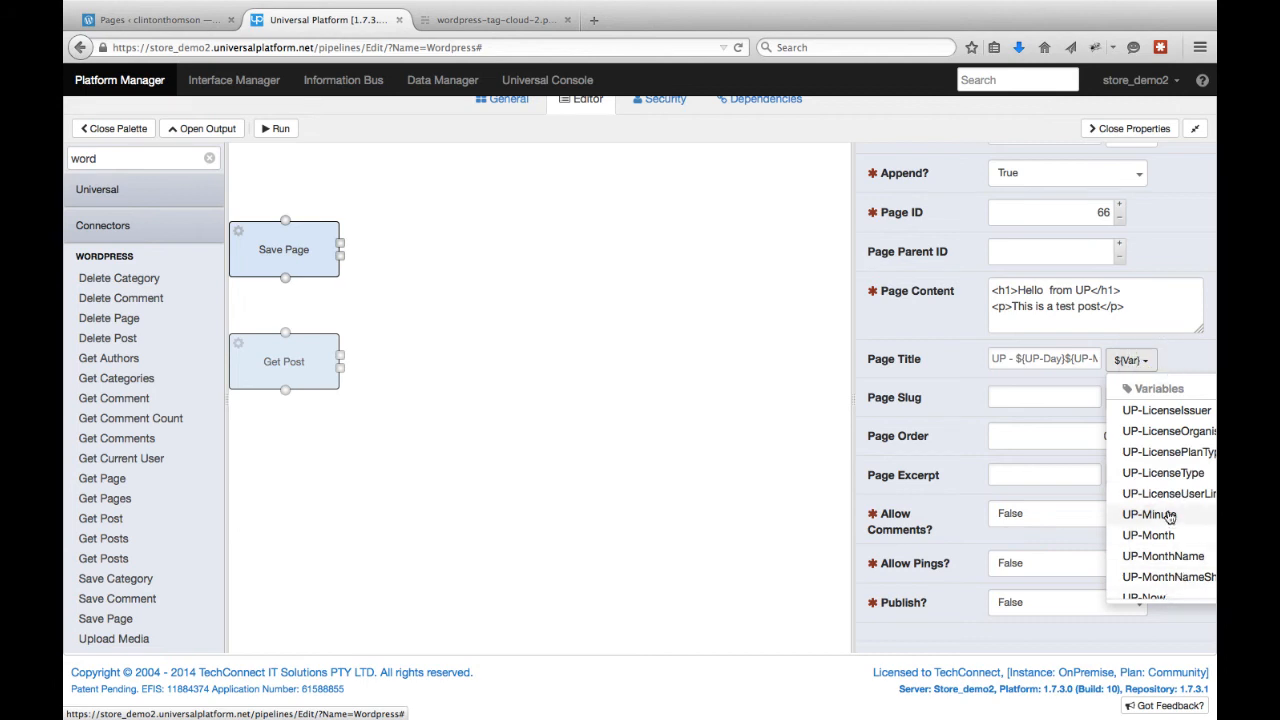
pyautogui.click(1166, 511)
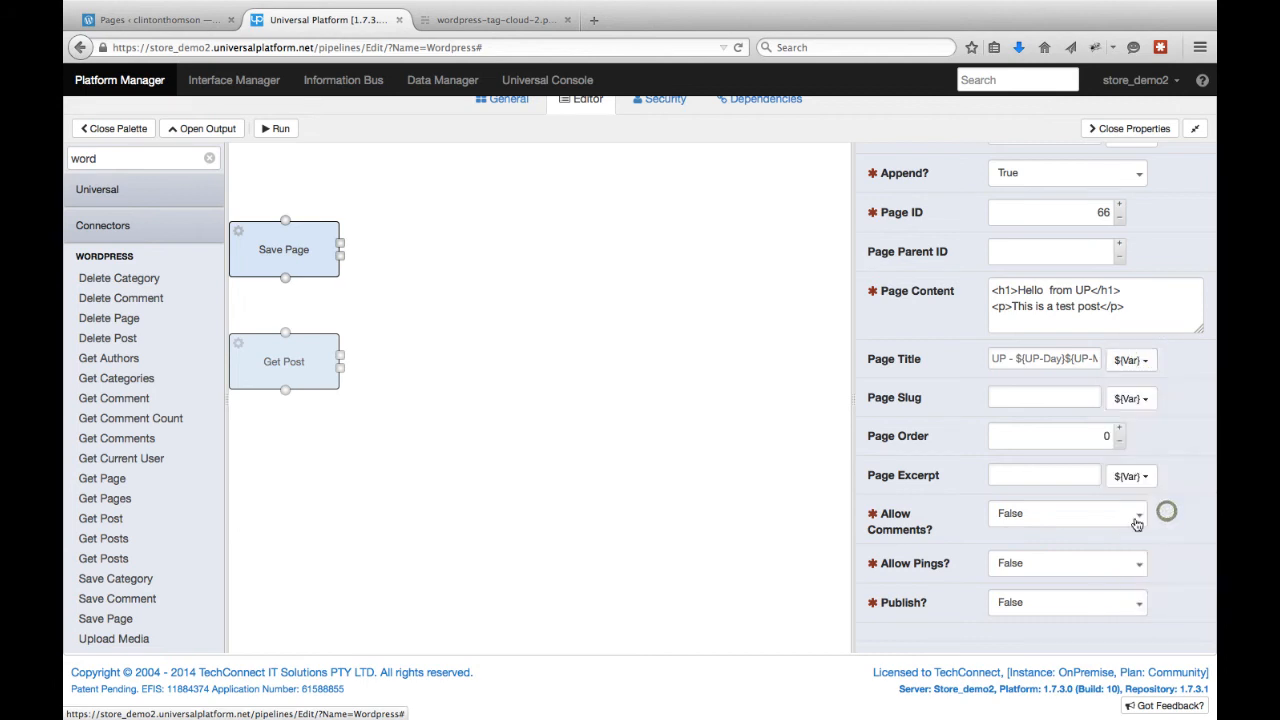
# Set Allow Comments and Publish to True for the Save Page step.
pyautogui.click(1039, 532)
pyautogui.click(1040, 588)
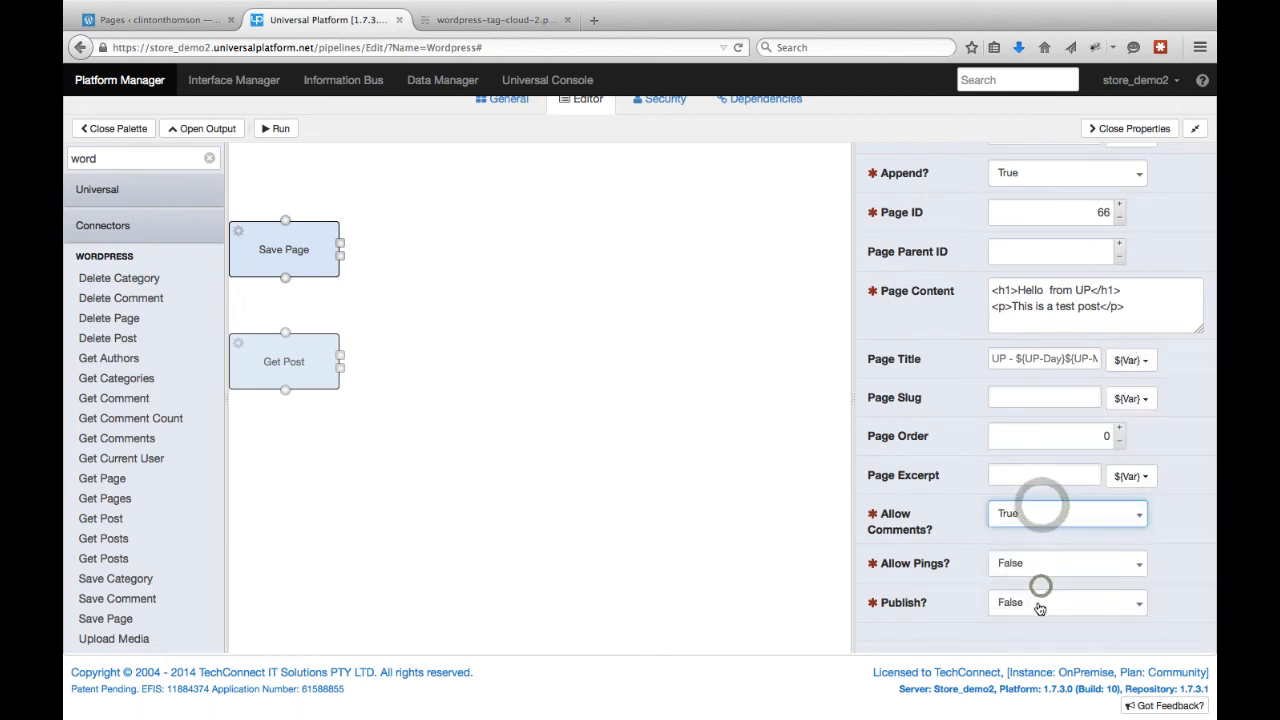
pyautogui.click(1037, 606)
pyautogui.click(1040, 634)
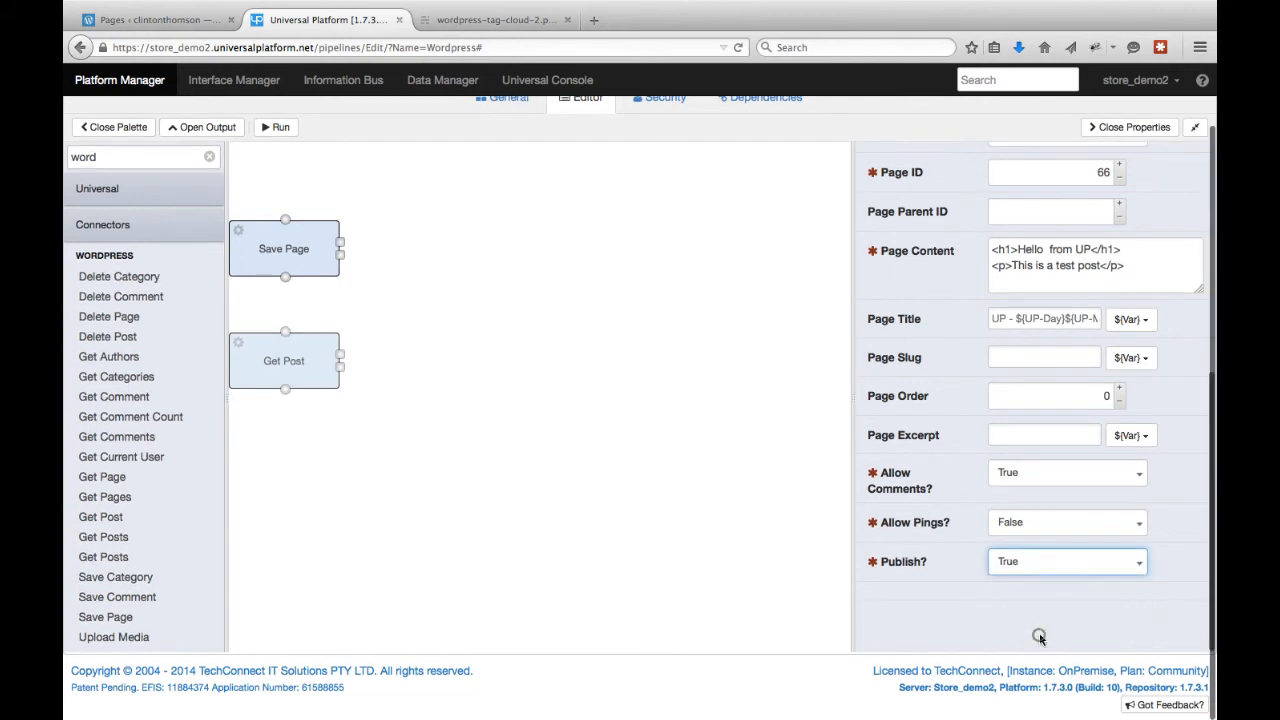
# Set the Get Post step's User Credential to Wordpress Cred and its WordPress Site to the clintonthomson.wordpress.com address.
pyautogui.scroll(3, 1168, 562)
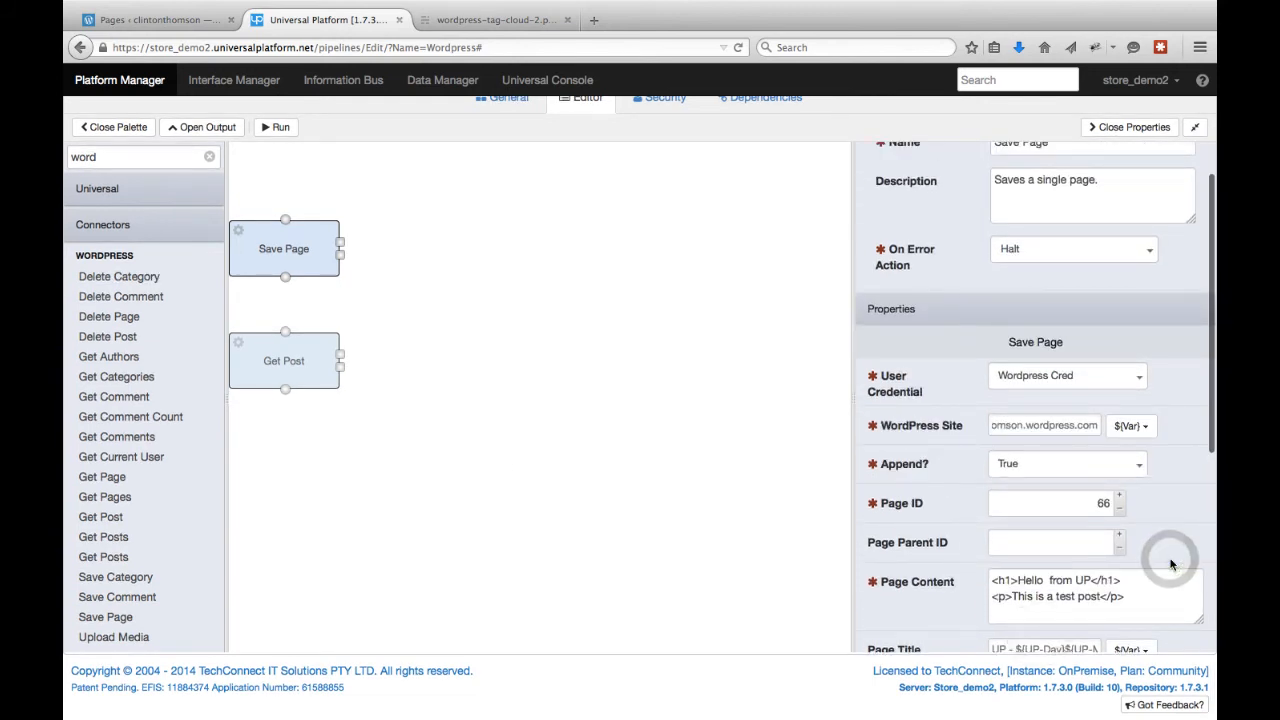
pyautogui.click(304, 374)
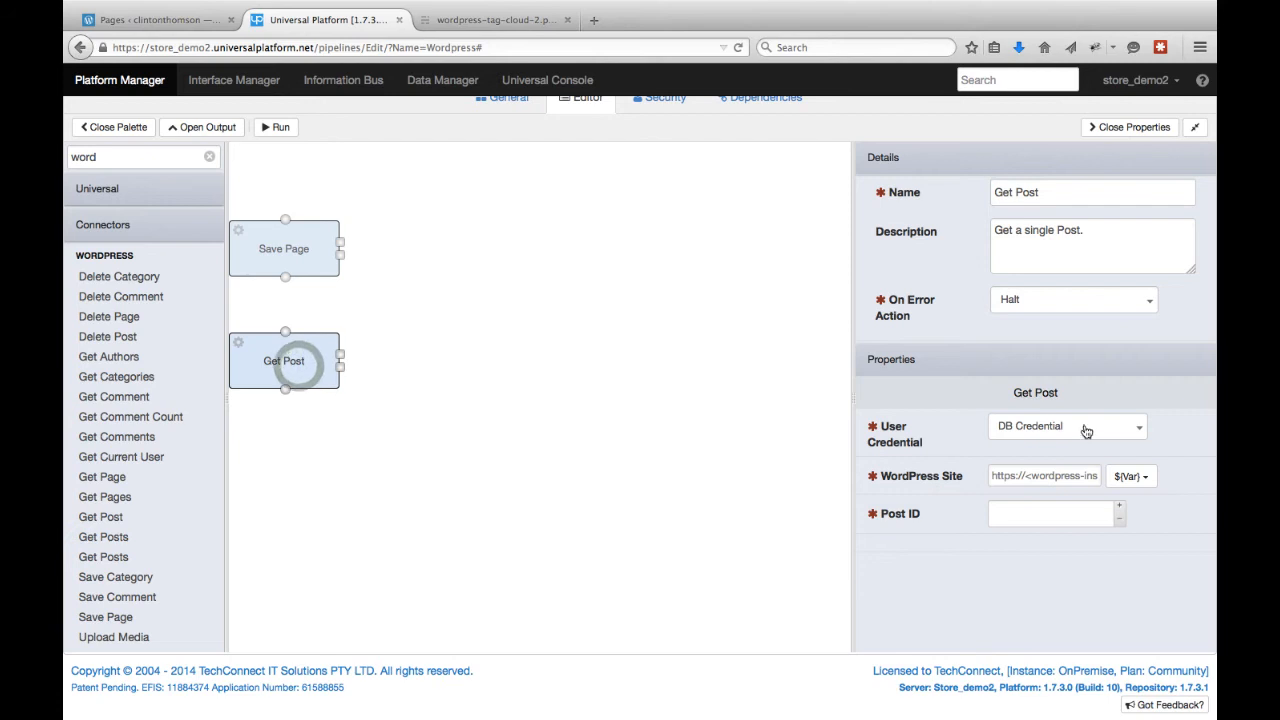
pyautogui.click(1086, 430)
pyautogui.click(1067, 545)
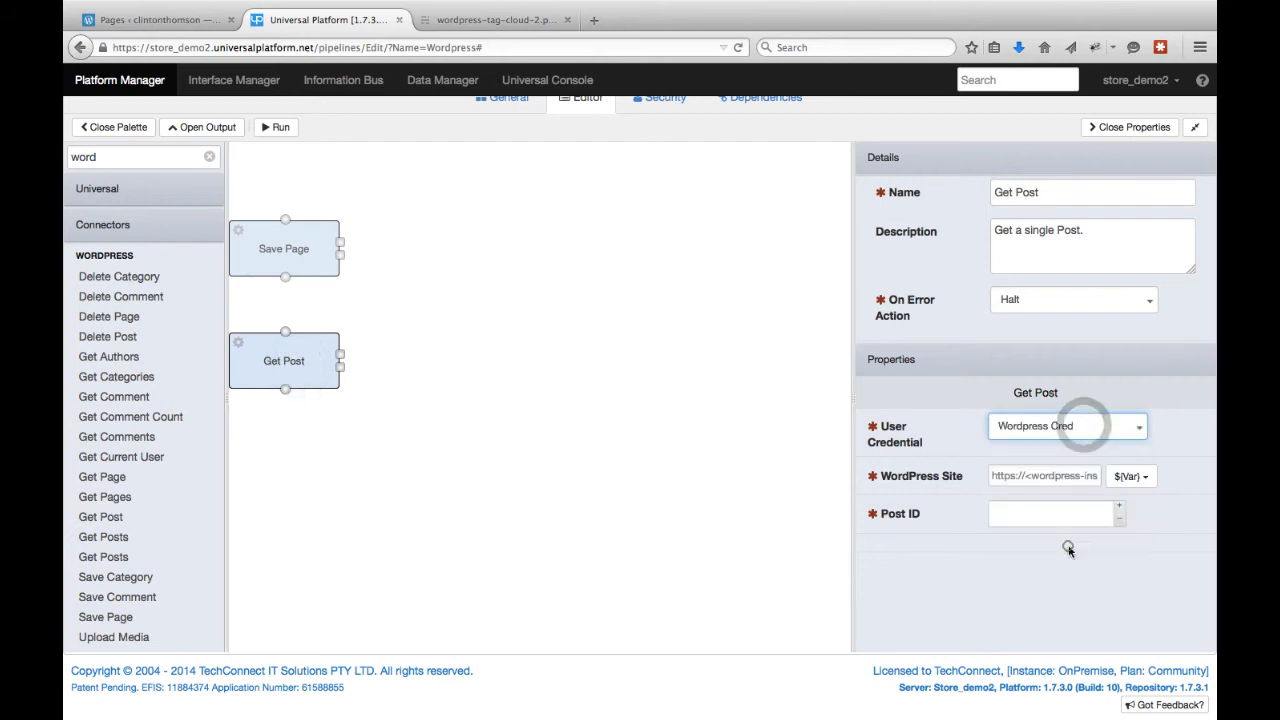
pyautogui.tripleClick(1050, 484)
pyautogui.press('BackSpace')
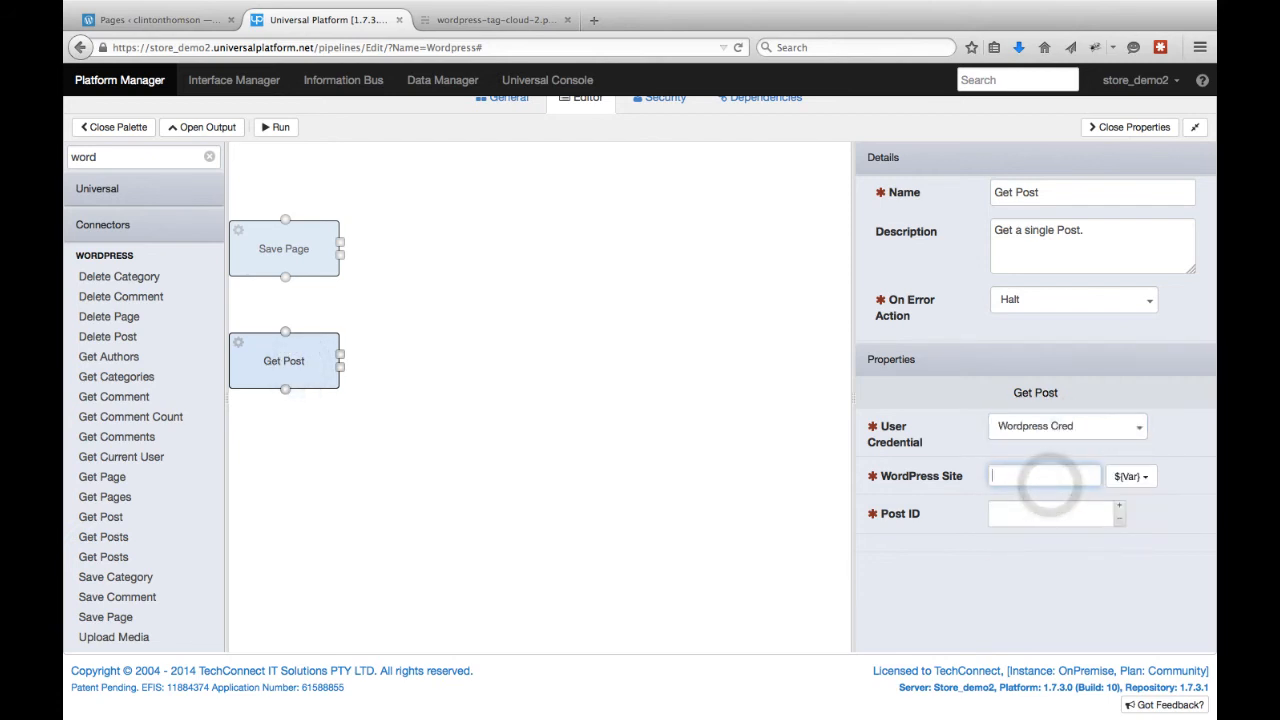
pyautogui.click(1056, 477)
pyautogui.click(1031, 494)
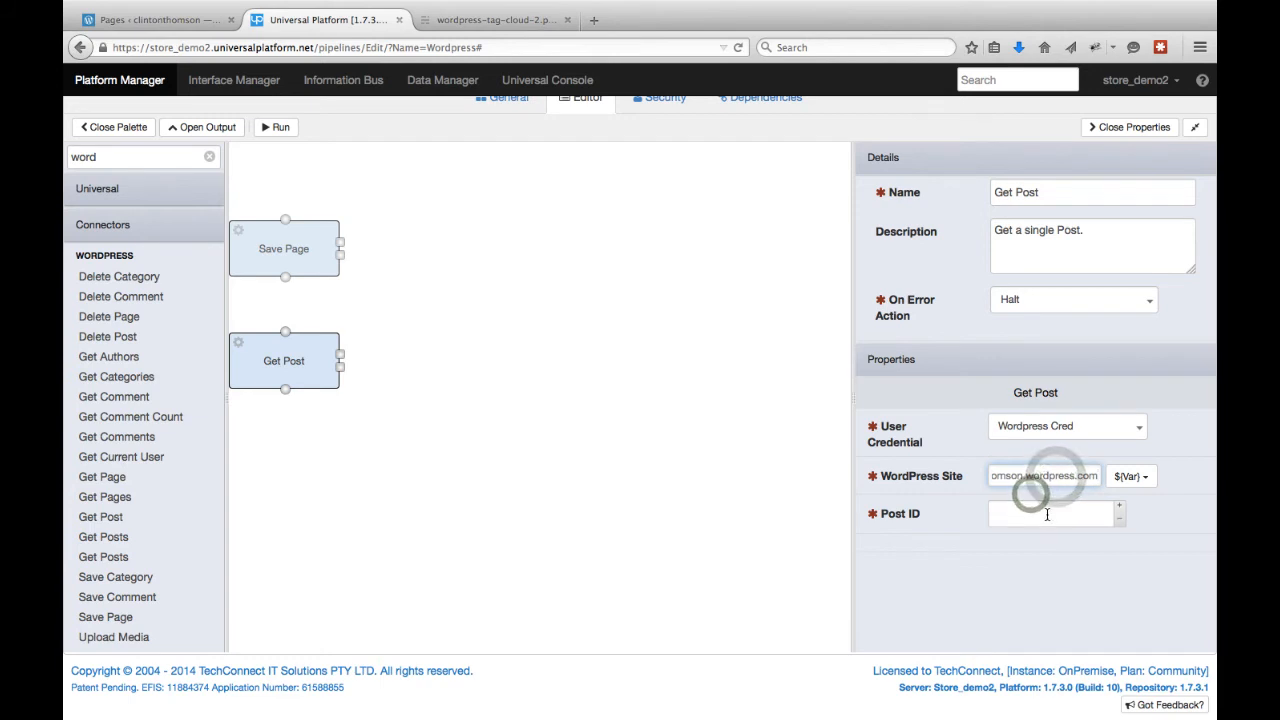
# Add a Bind workflow step and connect Save Page to Get Post and both steps to the Bind.
pyautogui.doubleClick(120, 159)
pyautogui.write('bind')
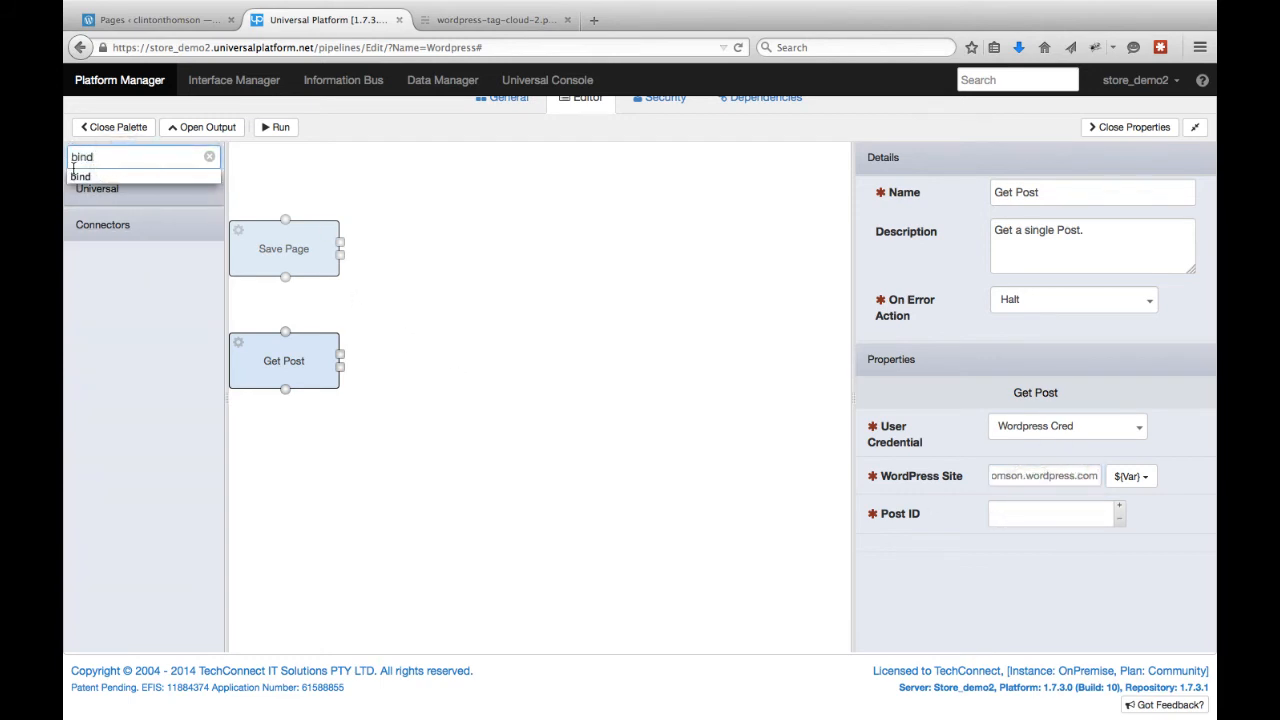
pyautogui.click(98, 189)
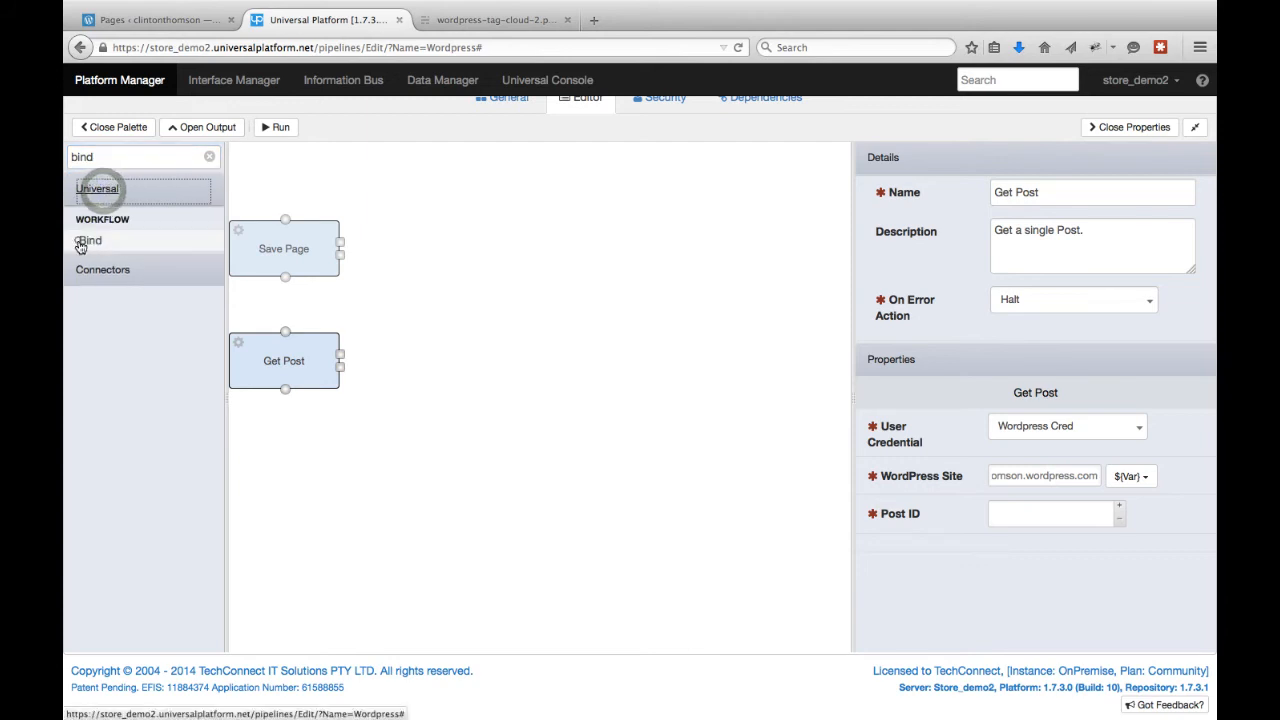
pyautogui.moveTo(80, 243); pyautogui.dragTo(428, 282)
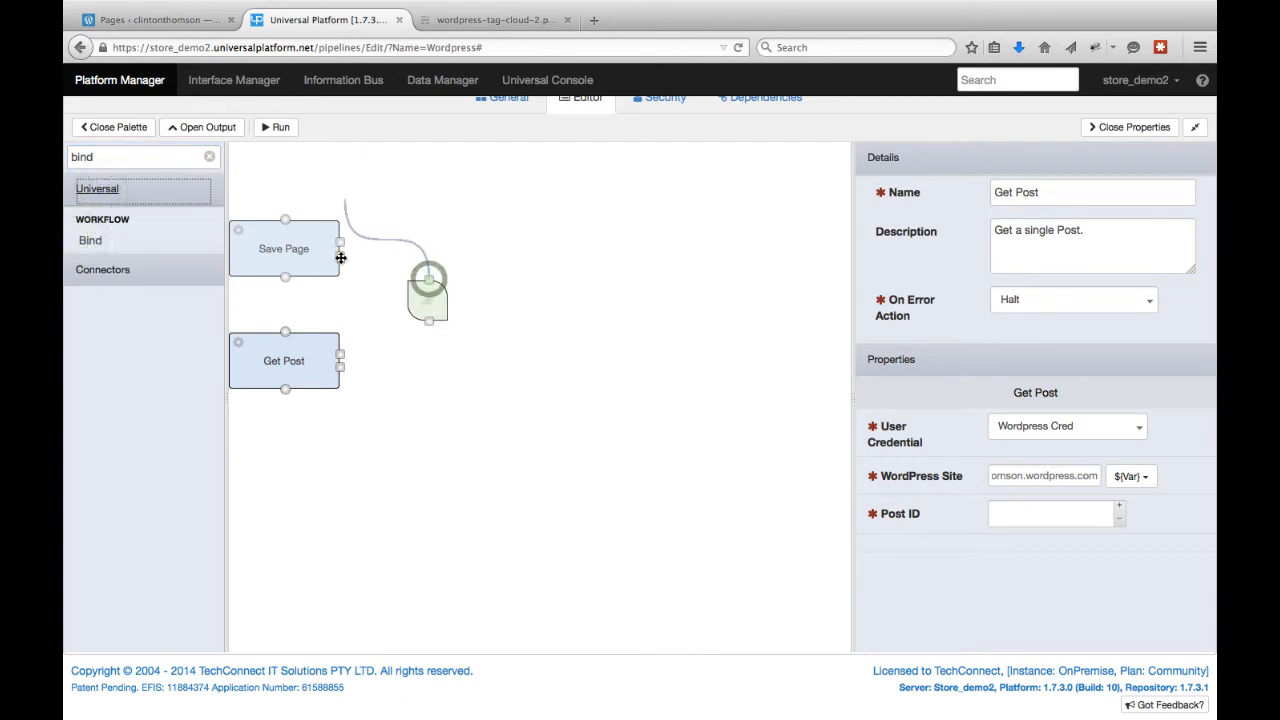
pyautogui.moveTo(341, 258); pyautogui.dragTo(287, 331)
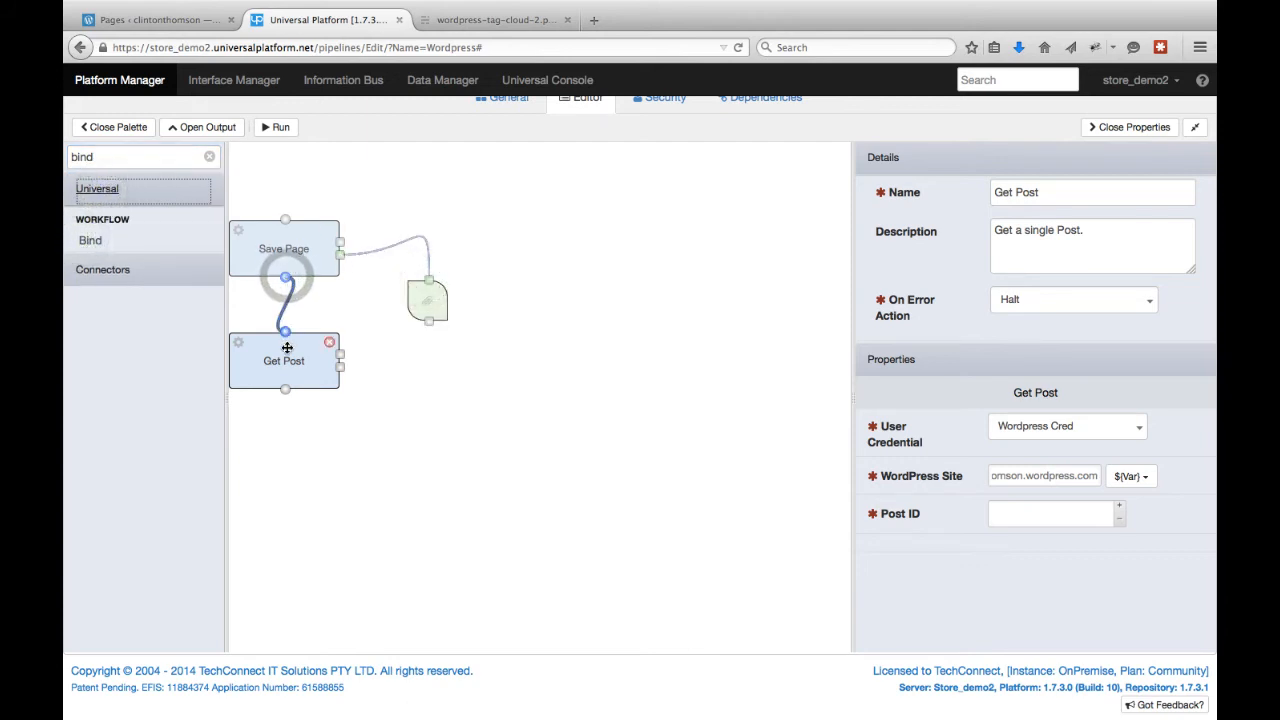
pyautogui.moveTo(344, 357); pyautogui.dragTo(349, 366)
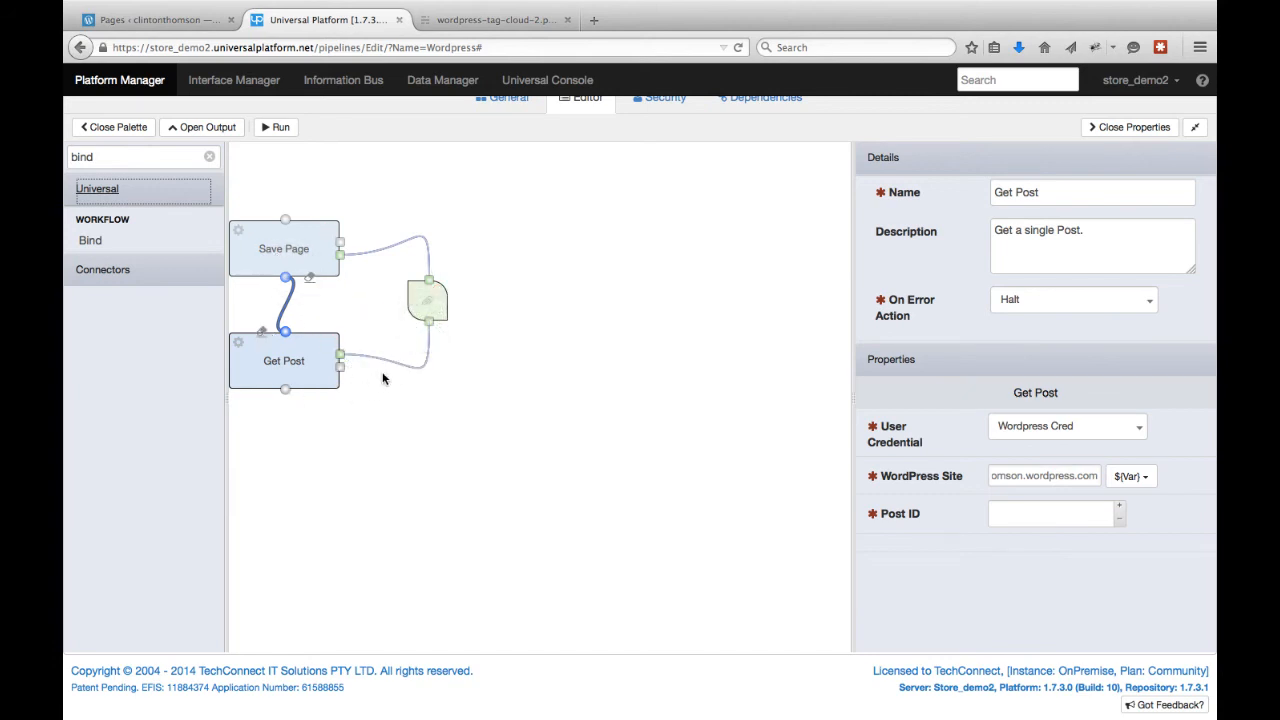
# Map the Bind's Save Page input to Save Page Result and its Get Post input to Post ID.
pyautogui.click(420, 303)
pyautogui.click(1066, 426)
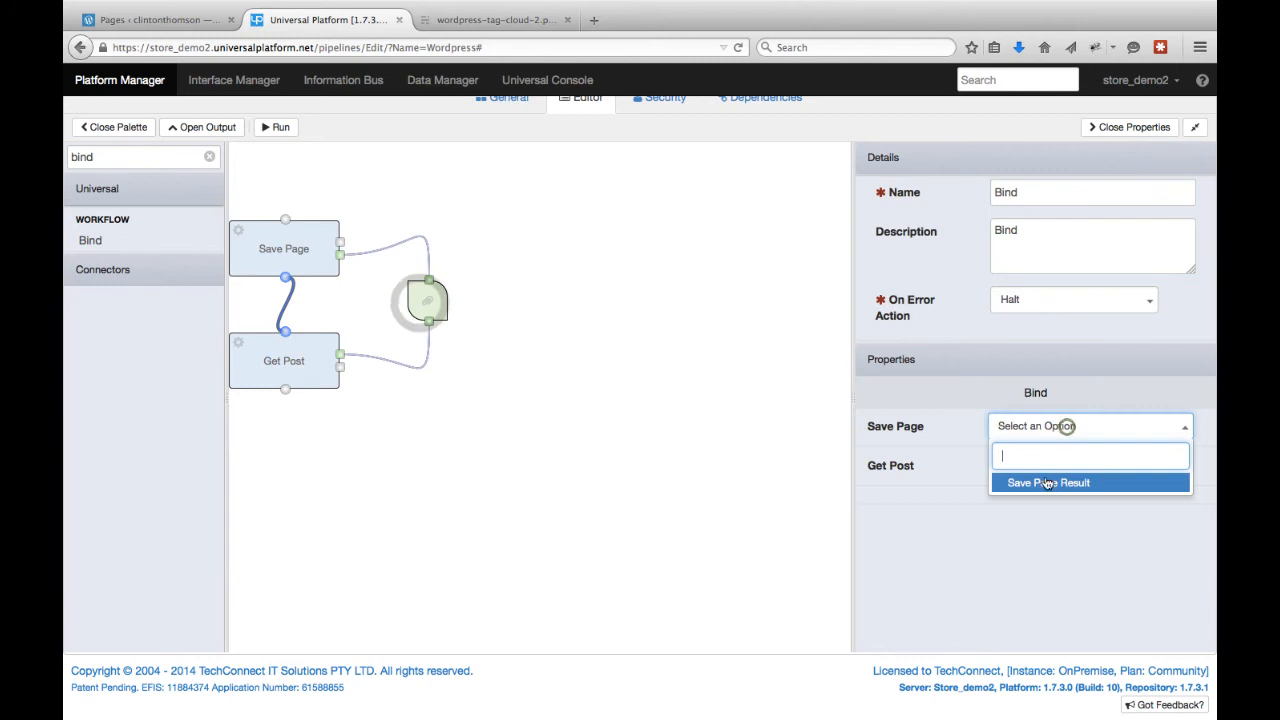
pyautogui.click(1052, 483)
pyautogui.click(1051, 474)
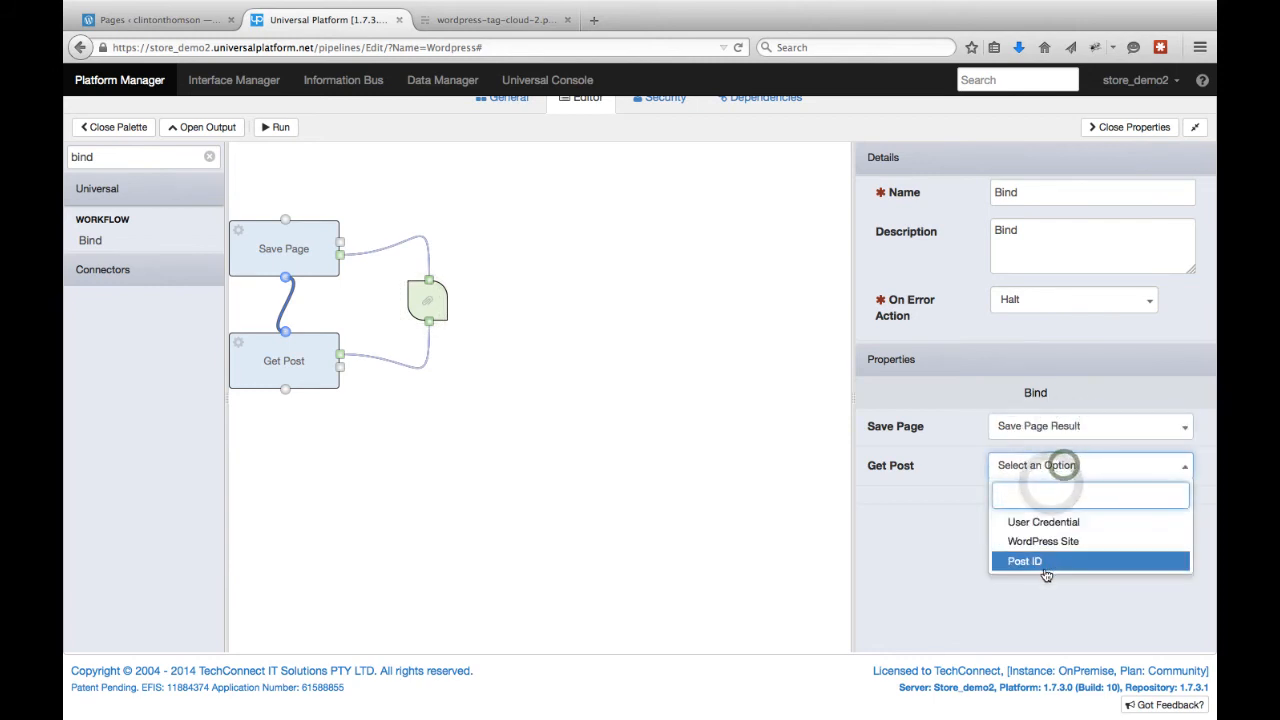
pyautogui.click(1038, 563)
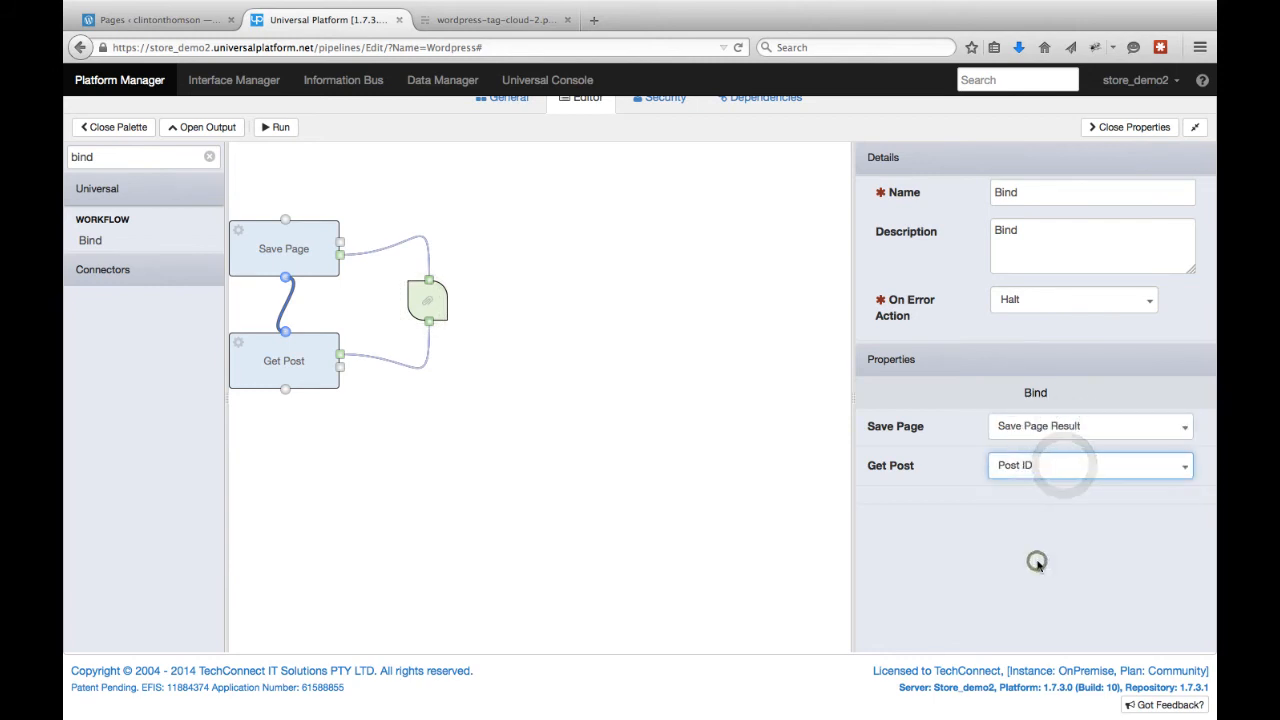
# Run the pipeline and expand the Save Page and Get Post results in the output context.
pyautogui.click(281, 128)
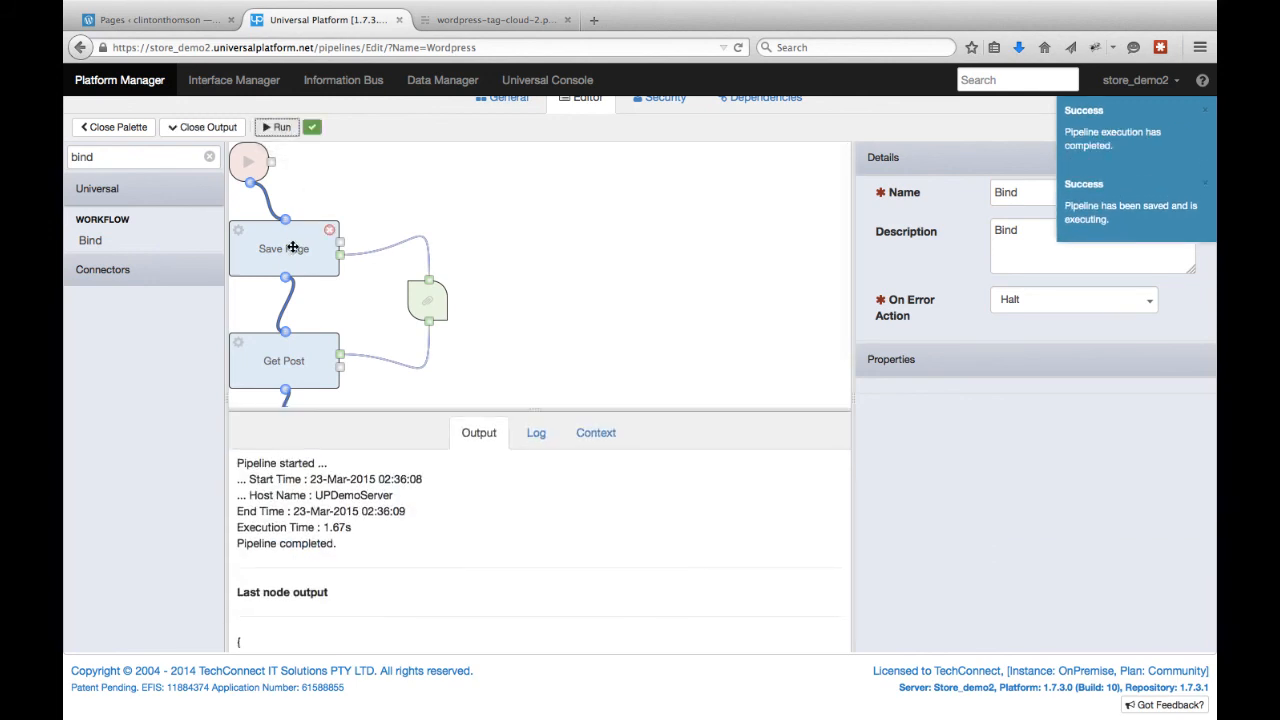
pyautogui.click(596, 437)
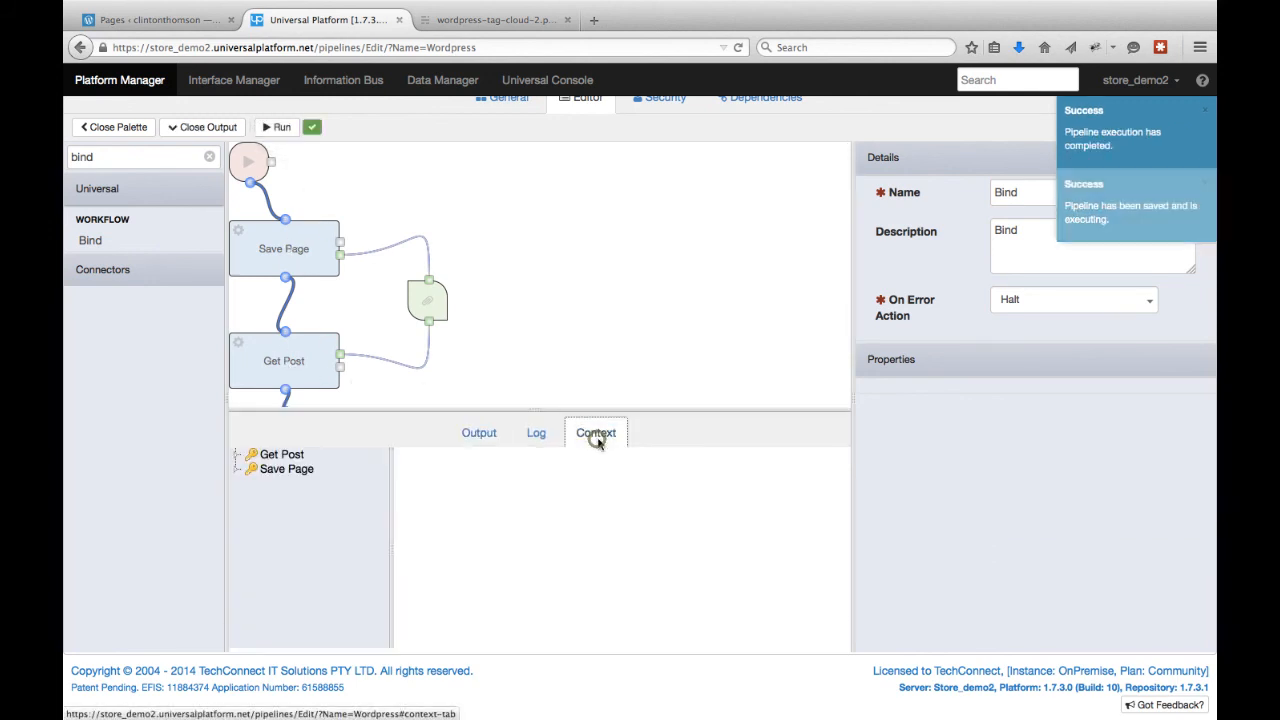
pyautogui.click(262, 470)
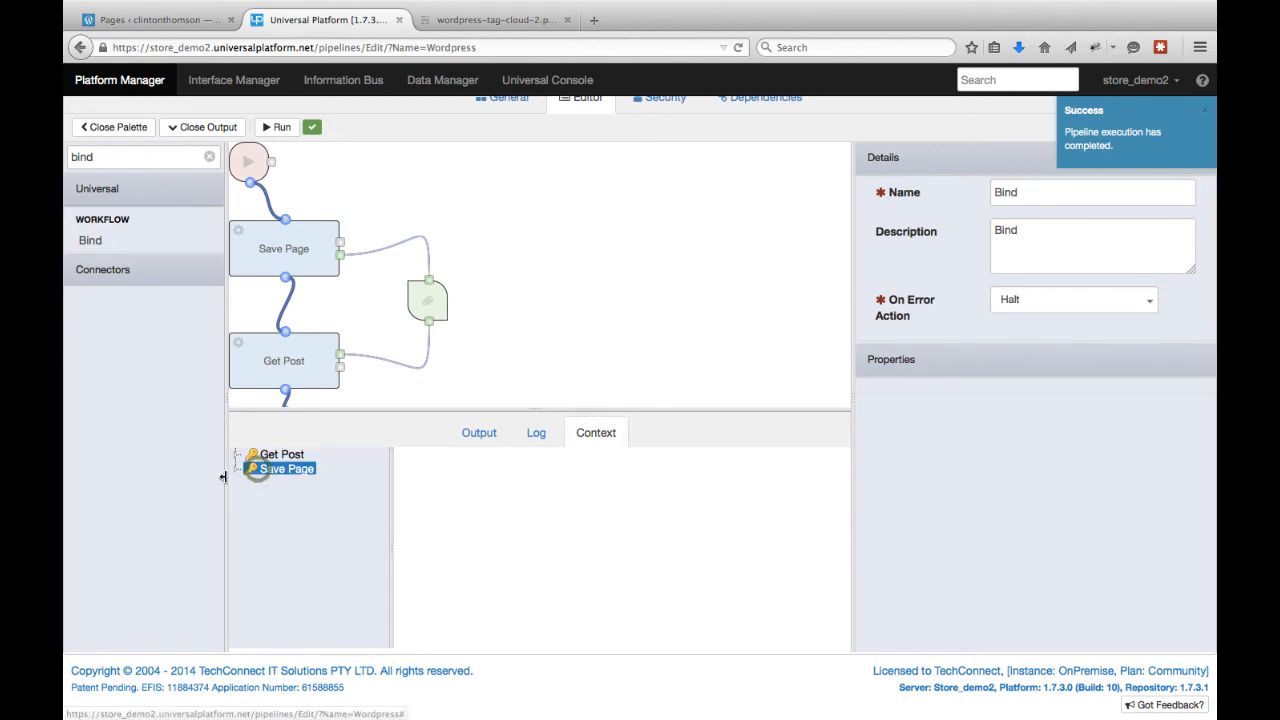
pyautogui.click(236, 469)
pyautogui.click(350, 486)
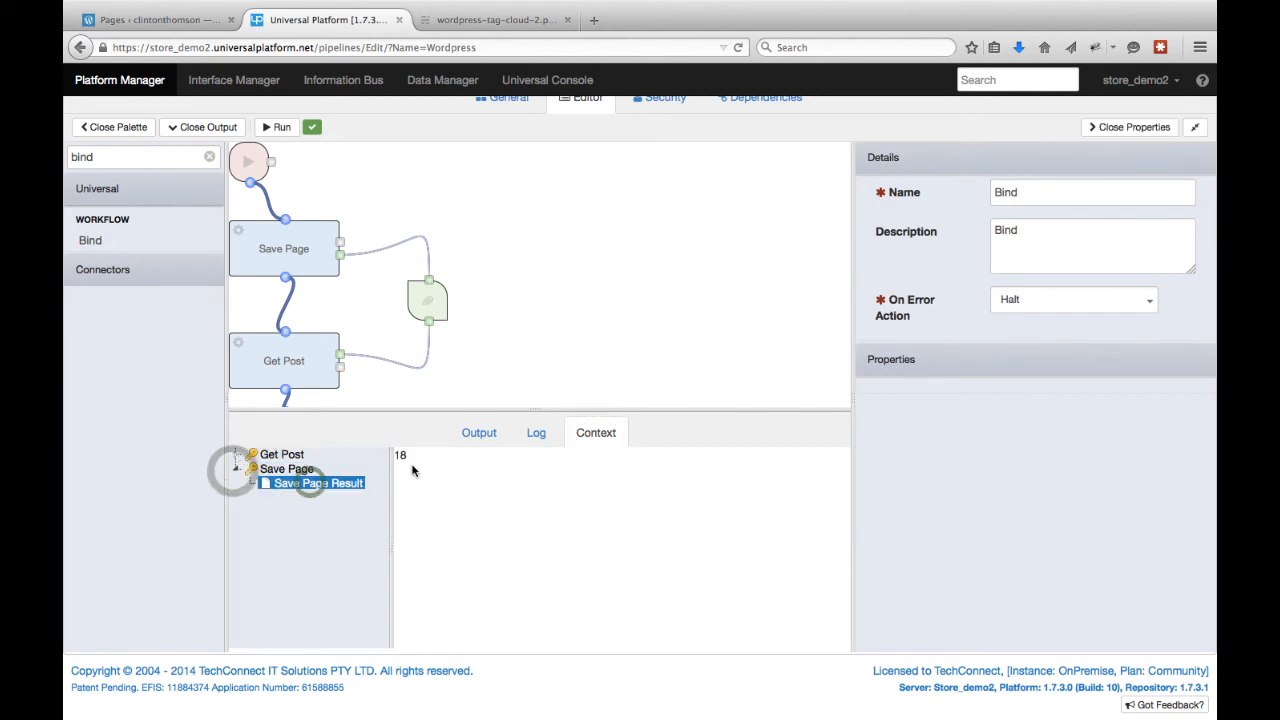
pyautogui.click(285, 455)
pyautogui.click(237, 455)
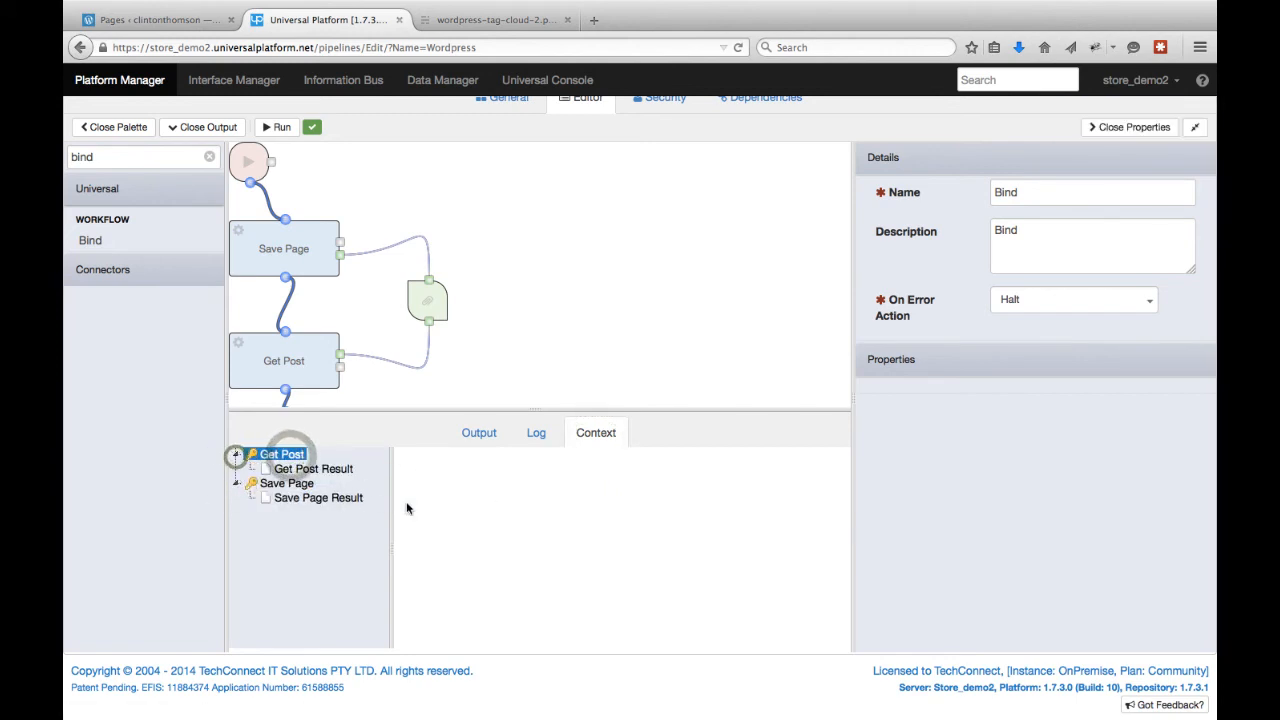
pyautogui.click(313, 468)
# Open the returned page's Guid link in a new tab to view the published page, then return to the pipeline.
pyautogui.moveTo(707, 535); pyautogui.dragTo(452, 535)
pyautogui.rightClick(449, 535)
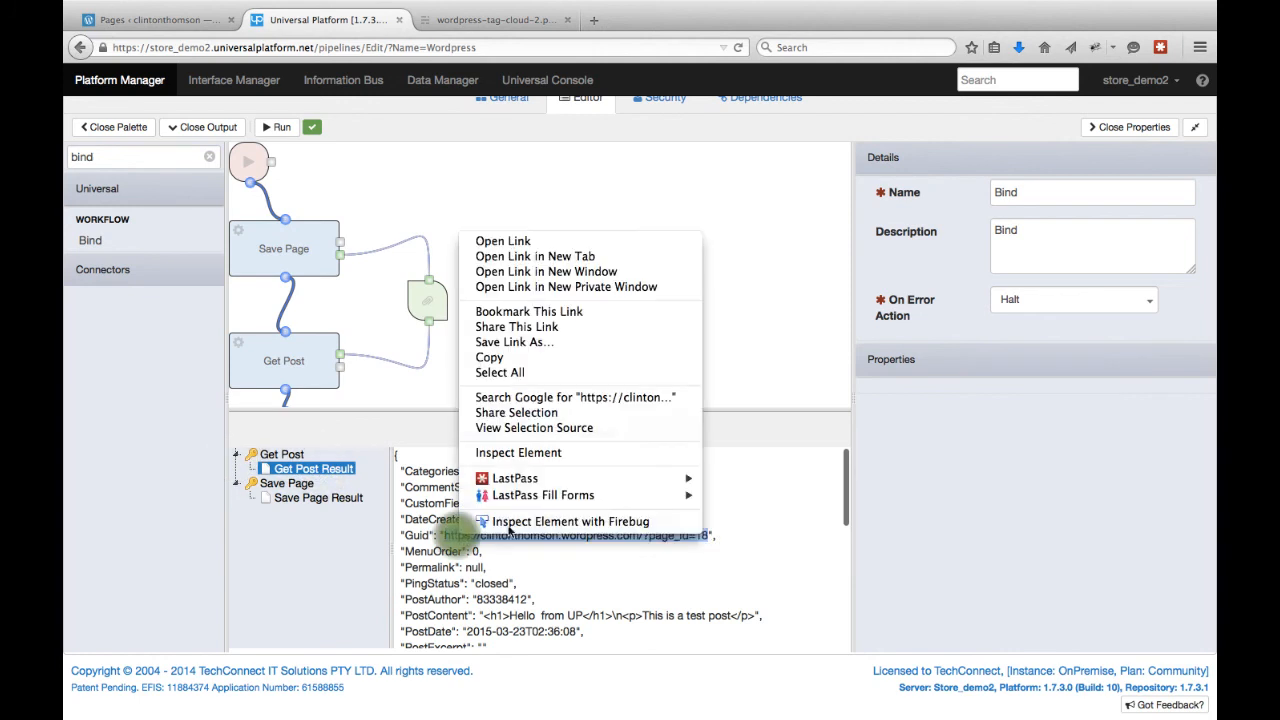
pyautogui.click(531, 255)
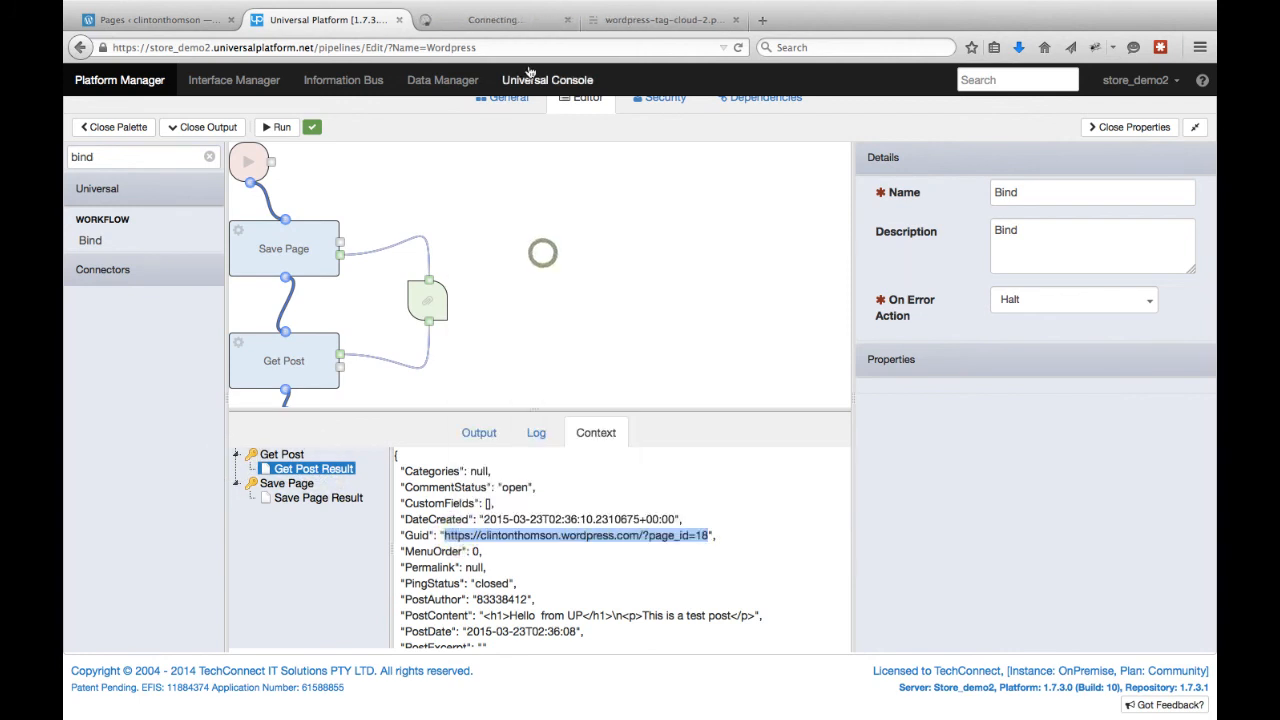
pyautogui.click(500, 17)
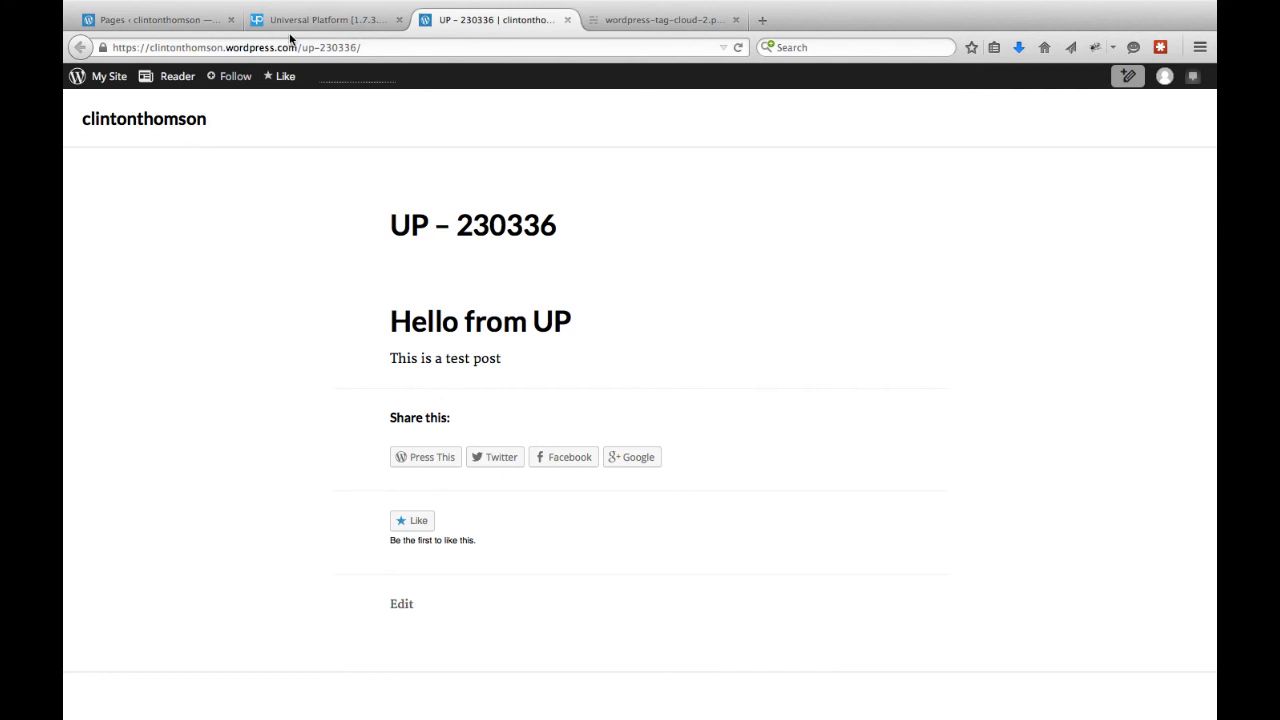
pyautogui.click(316, 20)
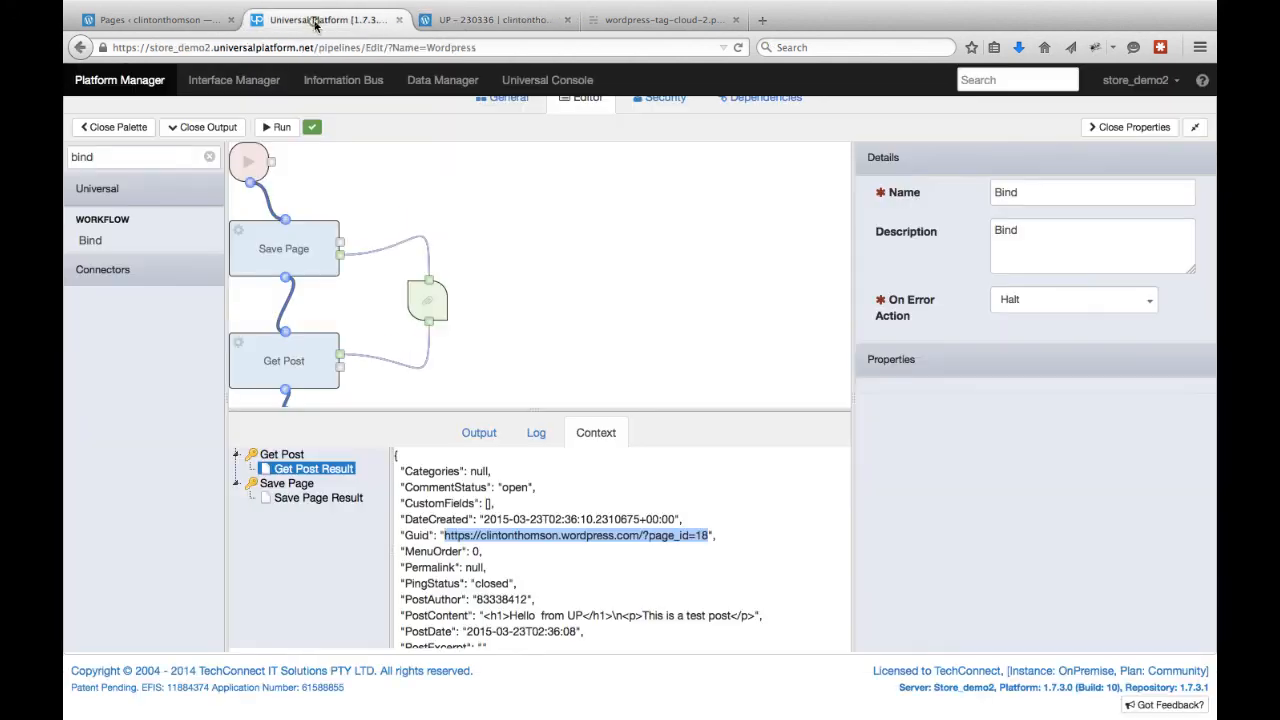
# Search the palette for 'word' and drag the WordPress Save Page connector onto the Save Page step.
pyautogui.click(124, 151)
pyautogui.press('BackSpace')
pyautogui.write('word')
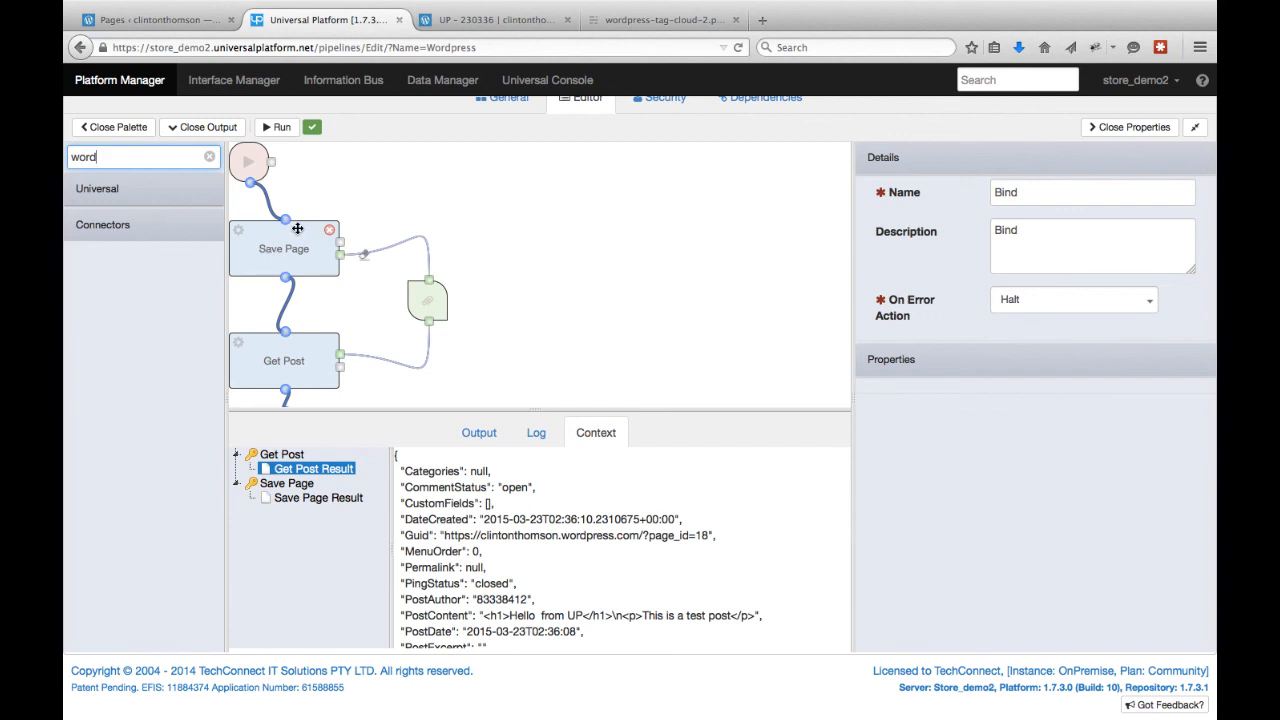
pyautogui.click(118, 225)
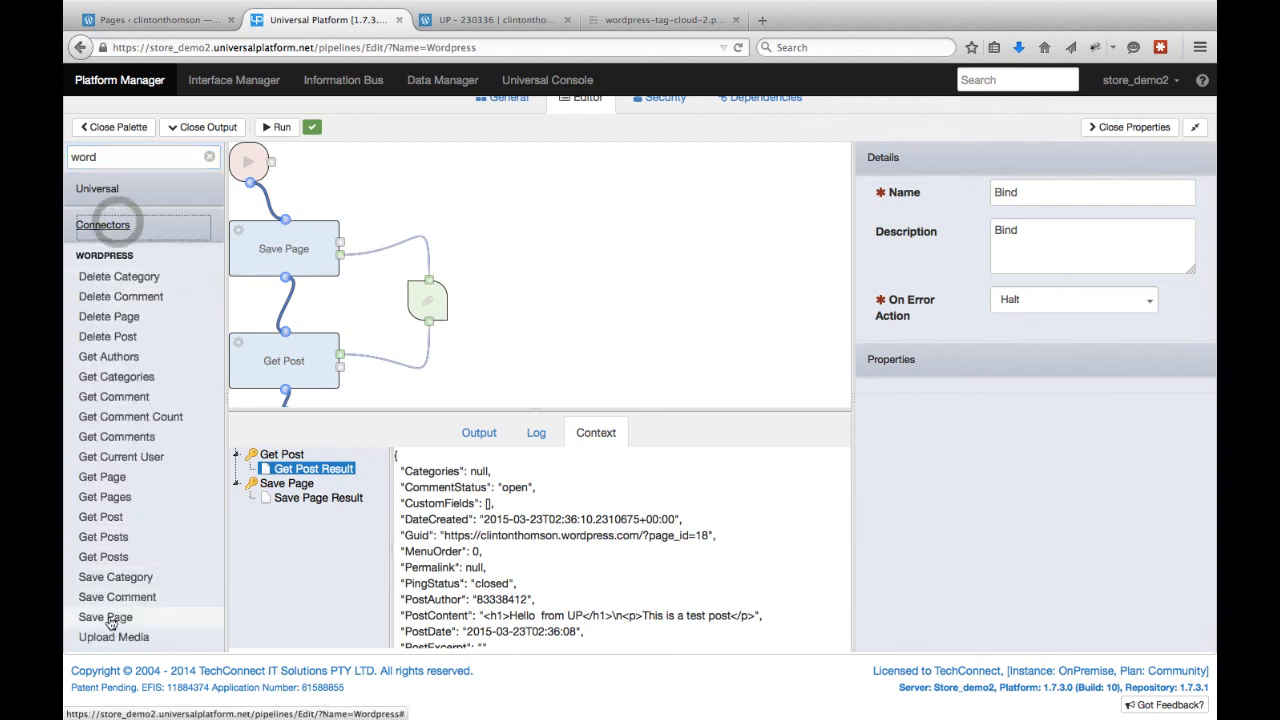
pyautogui.moveTo(110, 622); pyautogui.dragTo(267, 248)
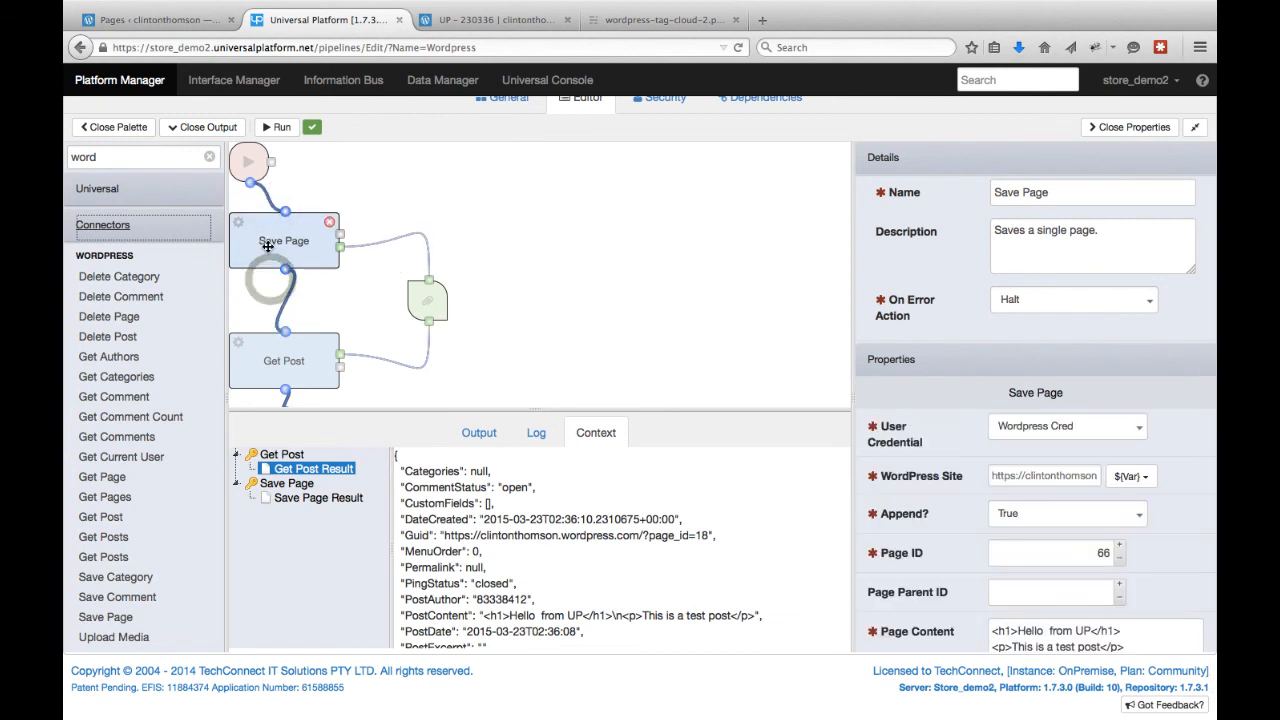